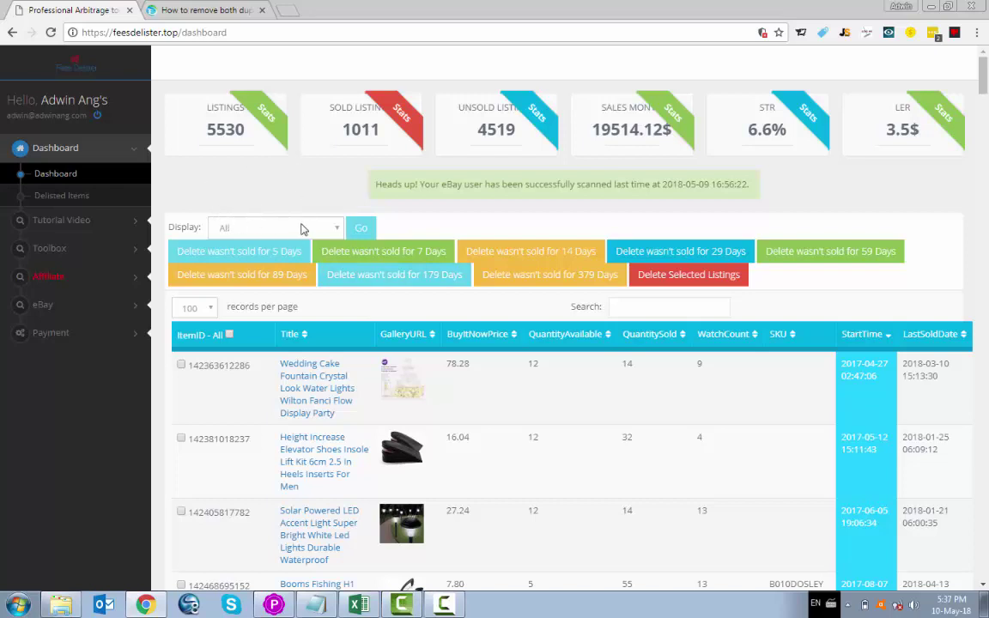
Step: Filter the listings table to display only items that match "Wasn't sold for 59 Days"
click(340, 229)
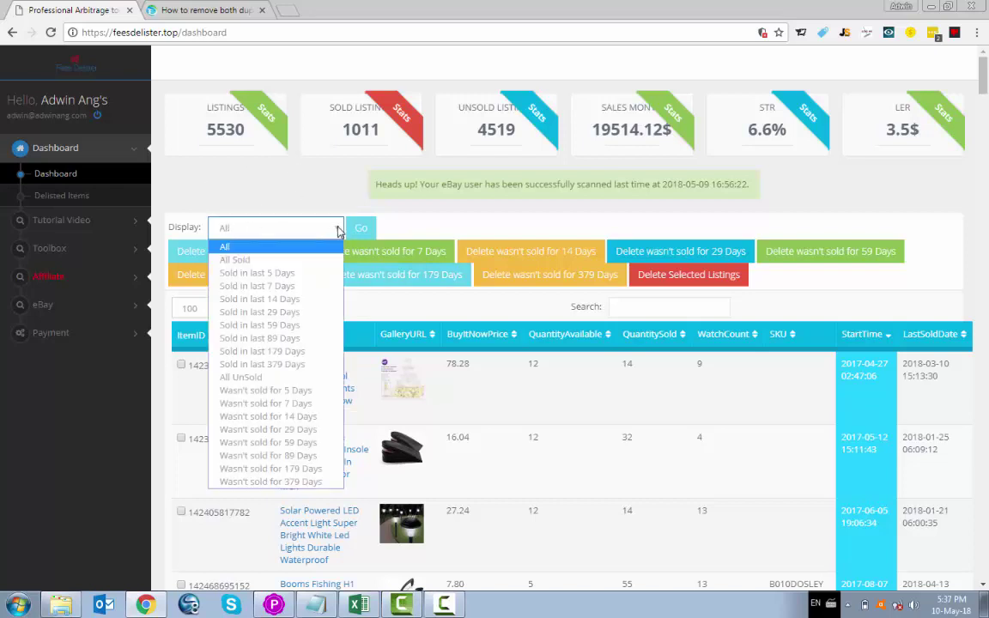
click(330, 443)
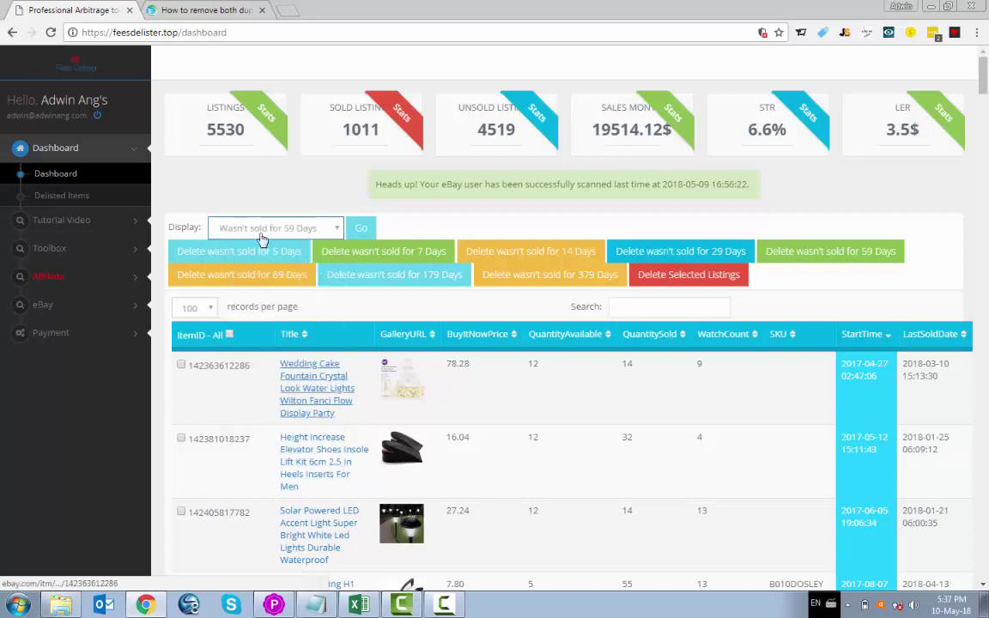
click(359, 229)
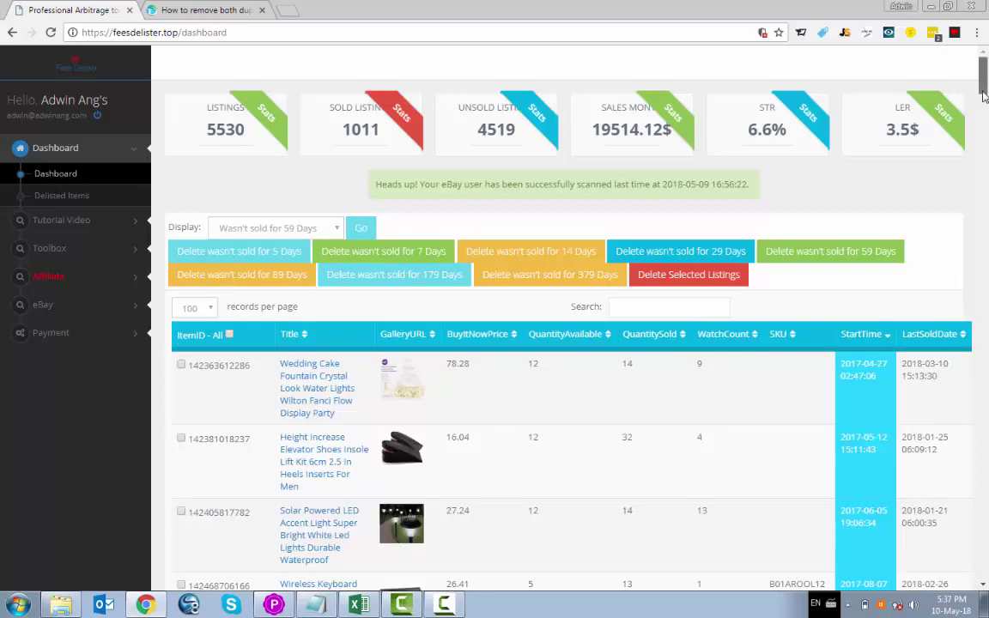
drag(983, 91, 984, 104)
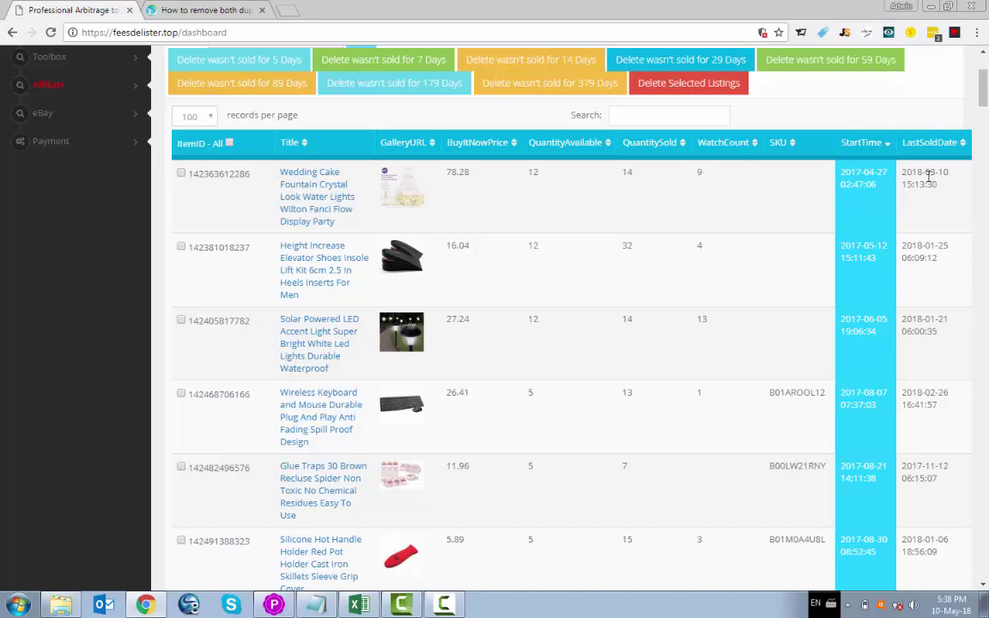
scroll(985, 98, up, 3)
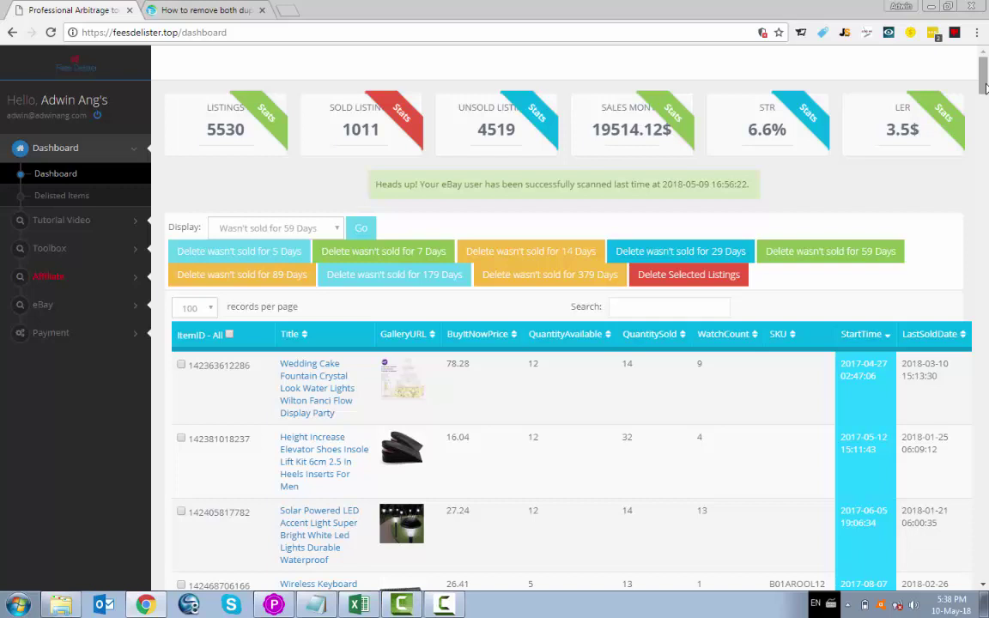
drag(986, 88, 986, 99)
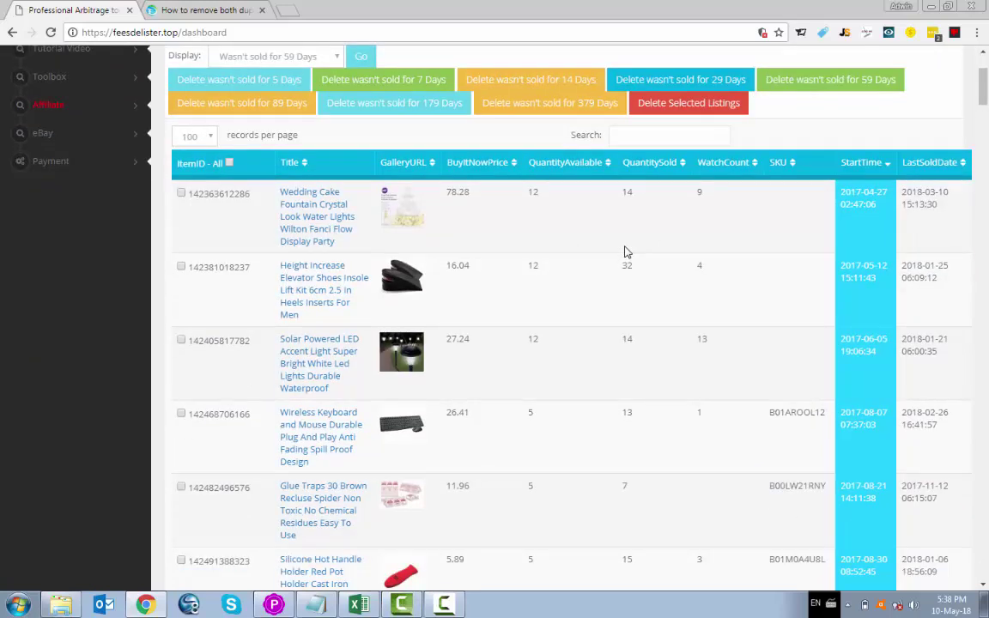
Step: Sort the filtered listings by quantity sold in ascending order and select the first three items
click(682, 164)
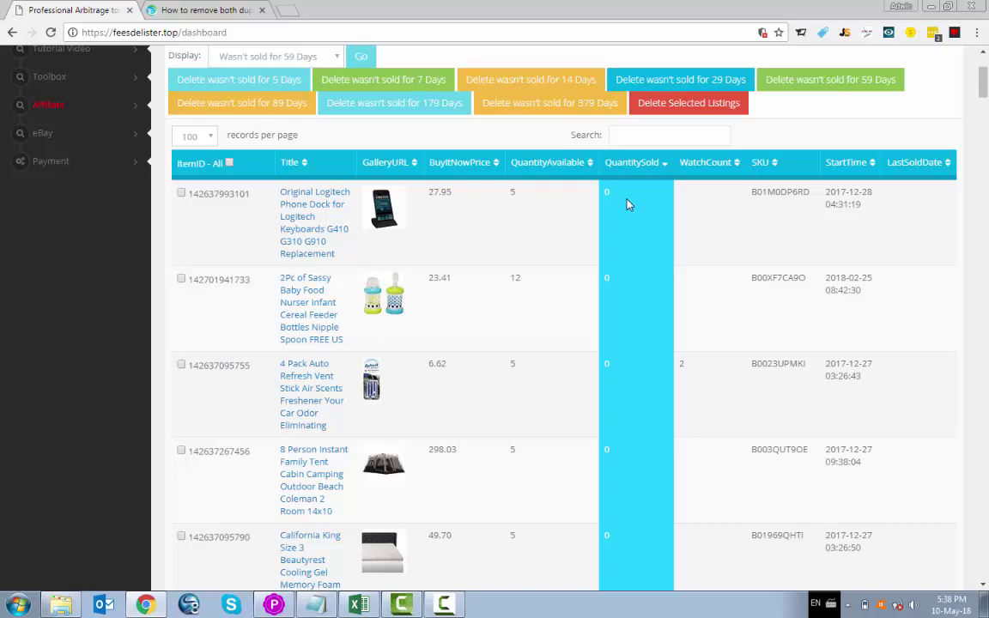
click(230, 163)
click(181, 536)
click(181, 450)
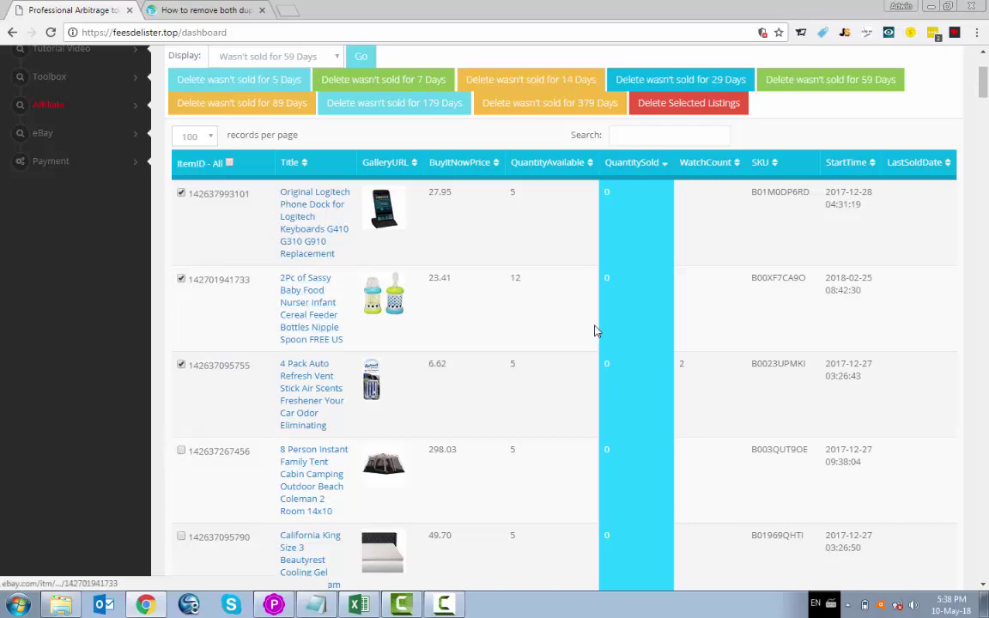
scroll(985, 101, up, 3)
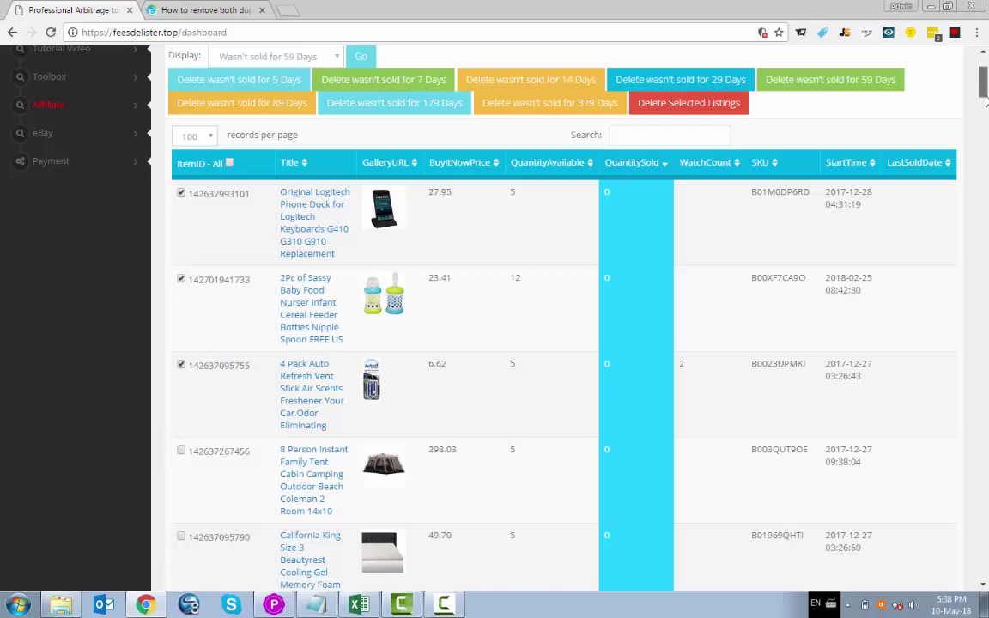
scroll(986, 100, down, 3)
scroll(986, 101, up, 1)
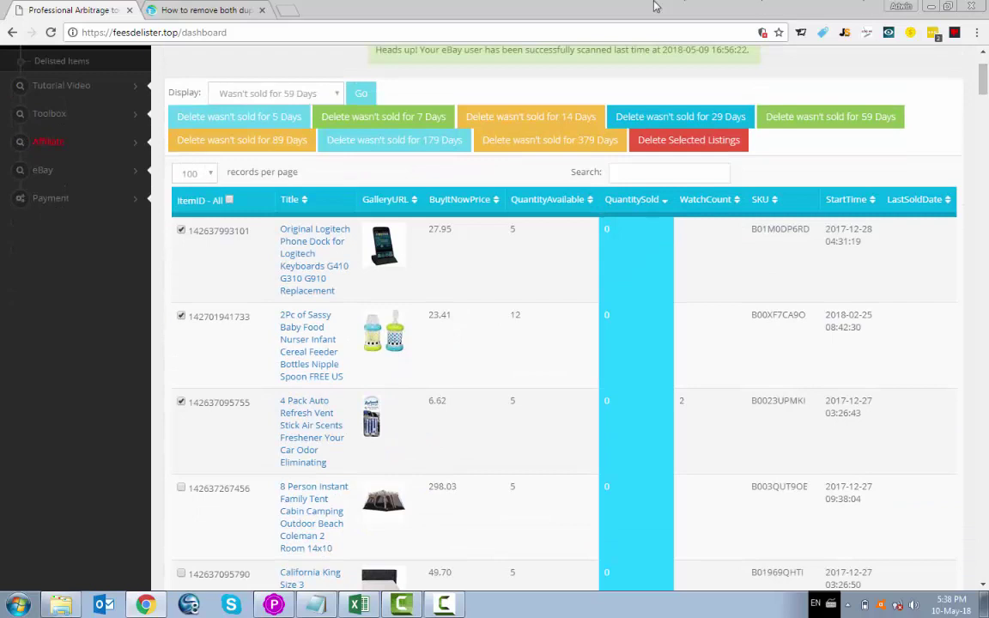
Step: Delete the selected listings from eBay and confirm delisting them
click(337, 95)
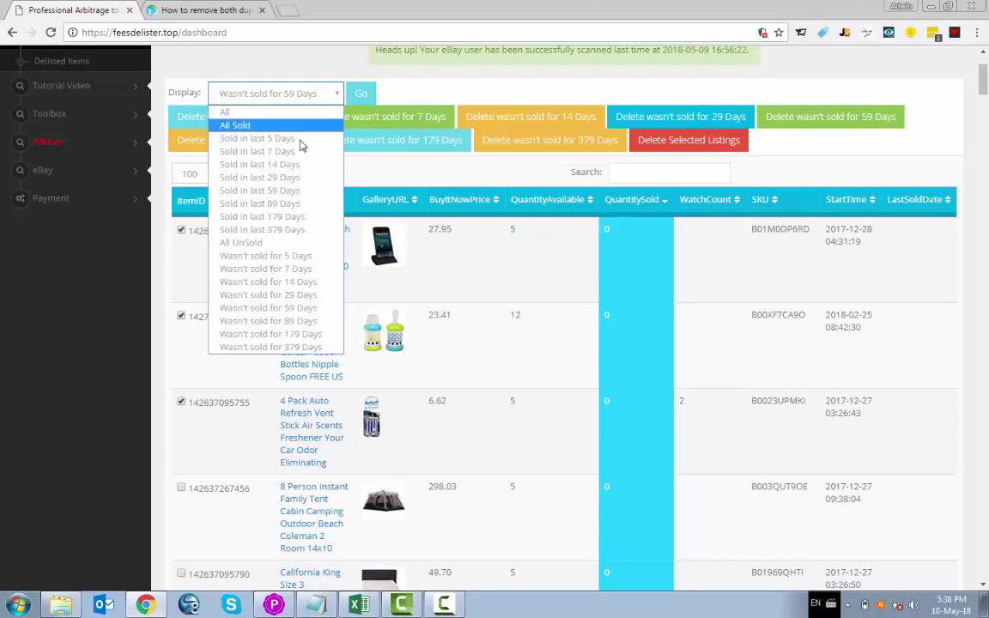
click(375, 177)
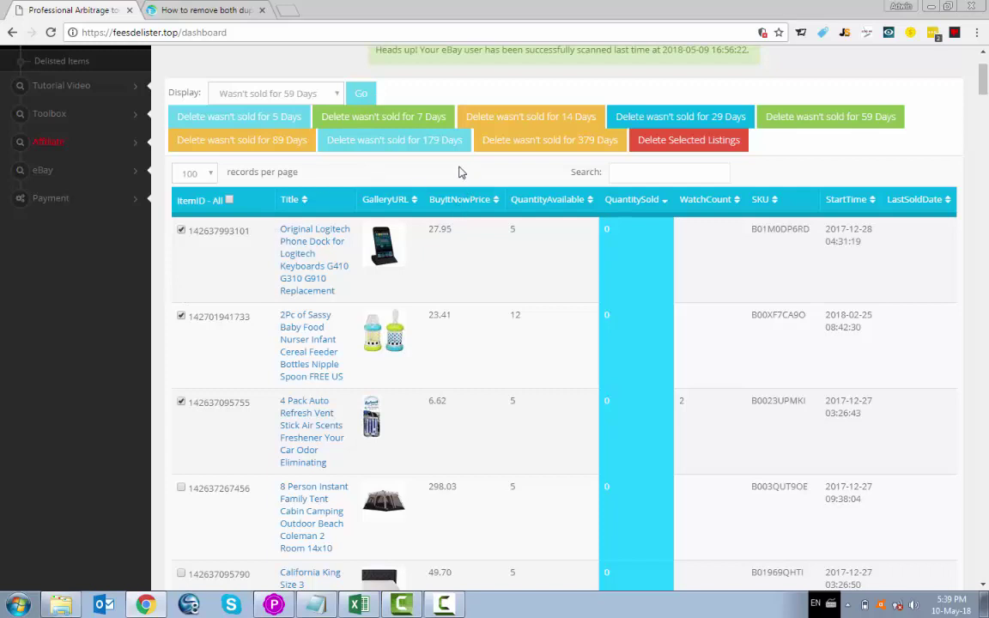
click(662, 149)
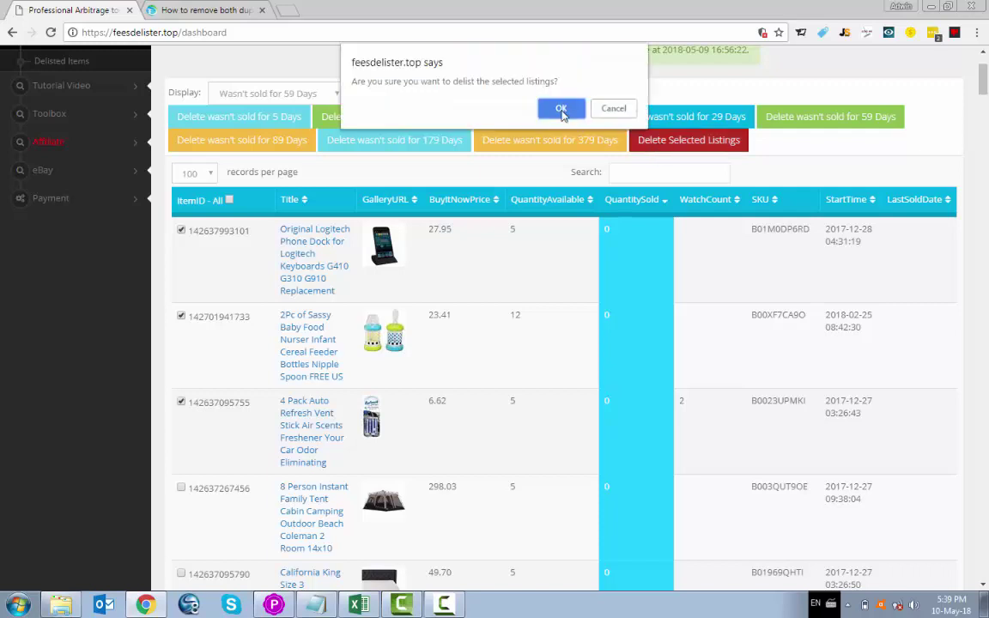
click(562, 112)
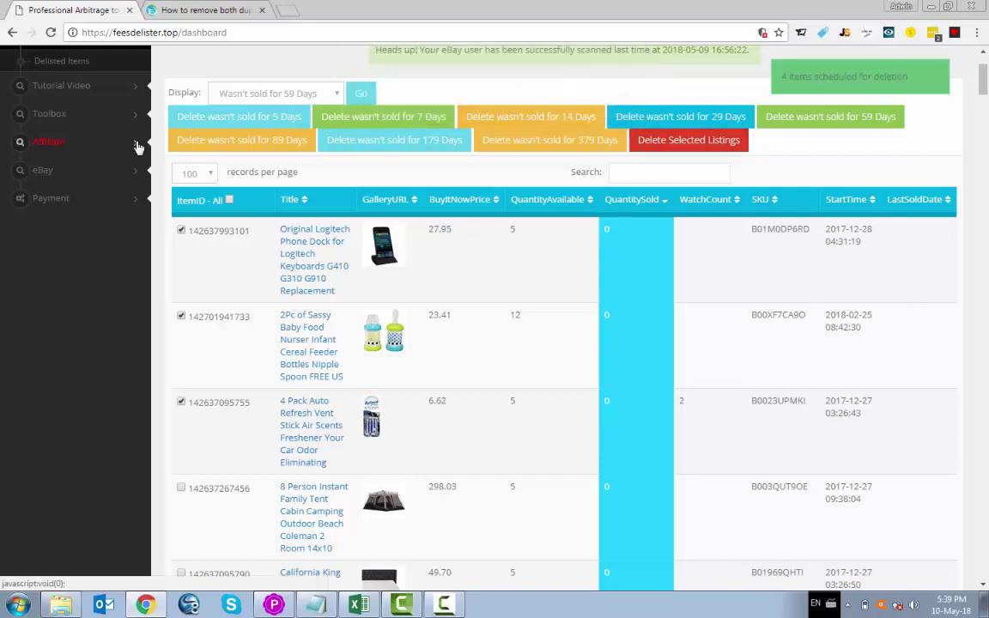
Step: Open the list of delisted items and export it to CSV
scroll(137, 146, up, 2)
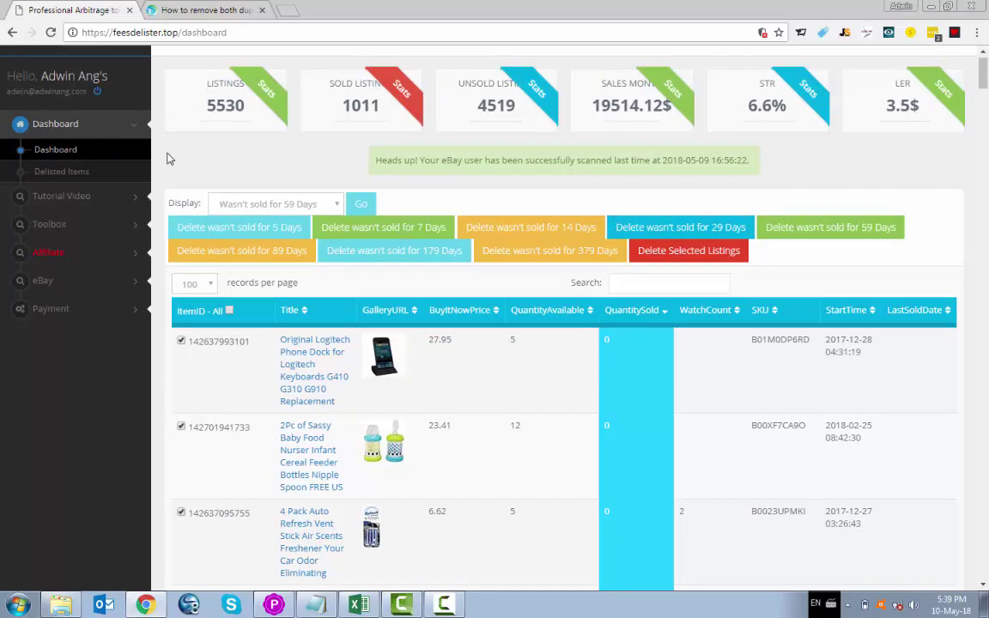
click(62, 171)
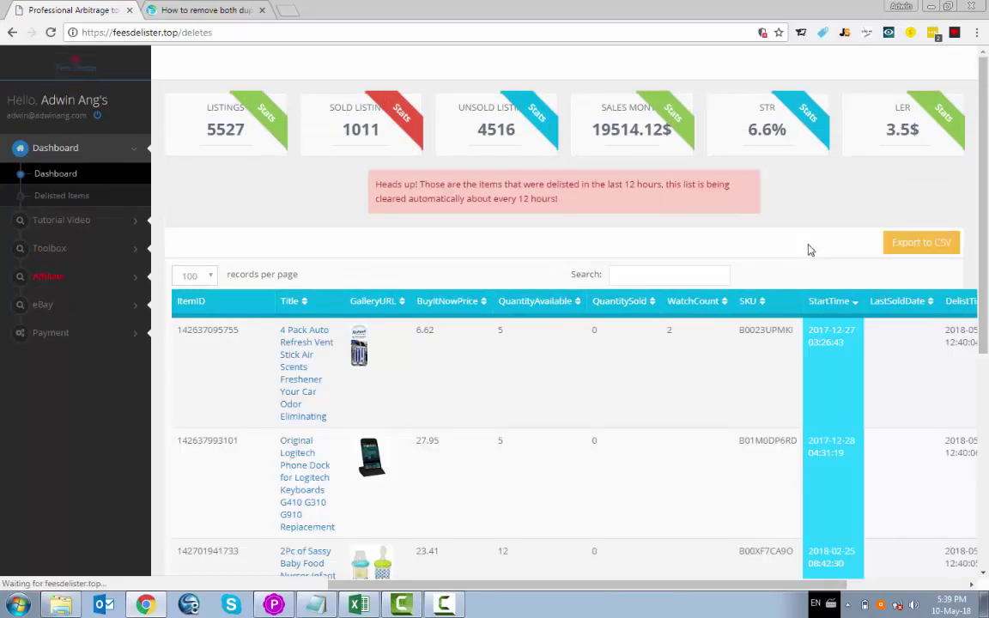
drag(972, 202, 955, 262)
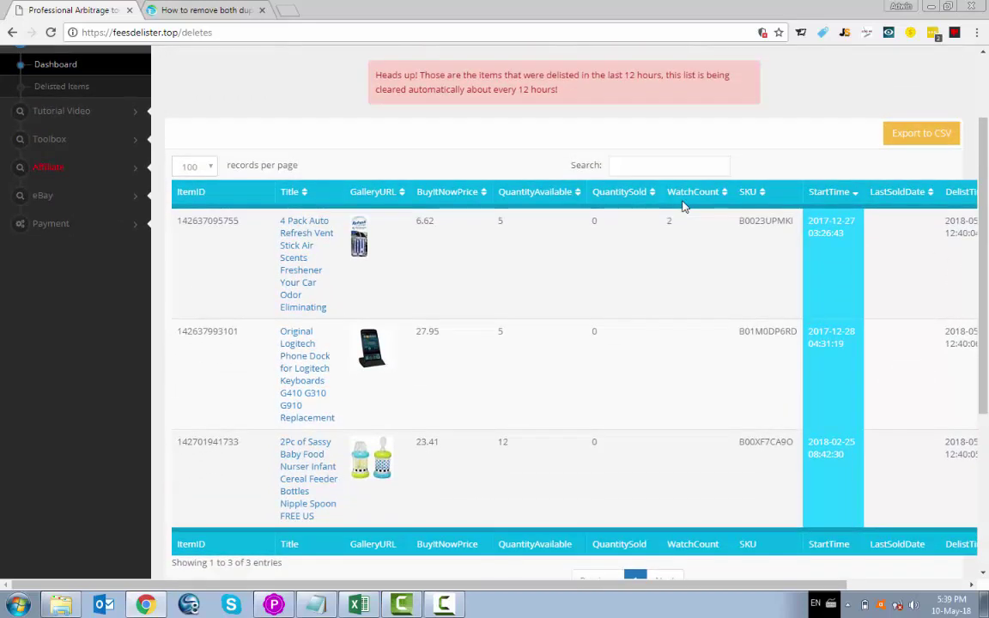
click(917, 135)
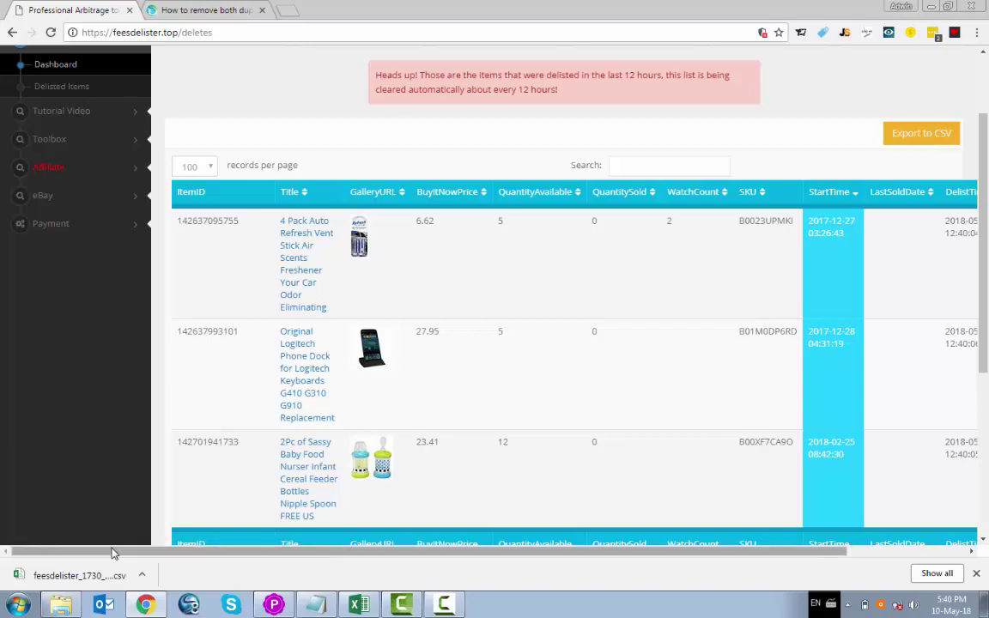
Step: Open the exported delisted-items CSV in Excel and autofit the StartTime column
click(77, 577)
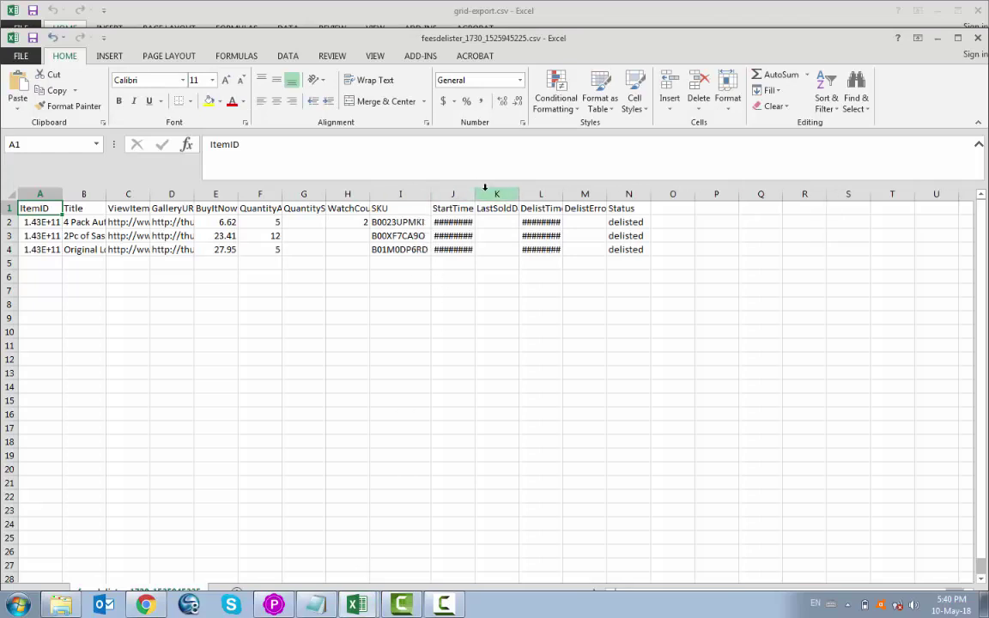
double_click(414, 194)
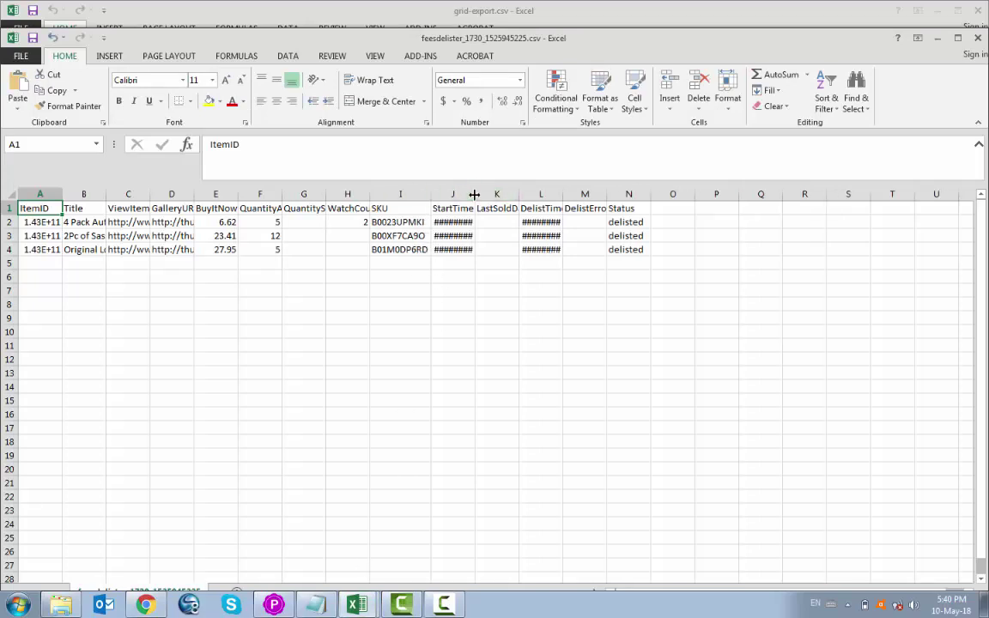
double_click(474, 194)
click(387, 194)
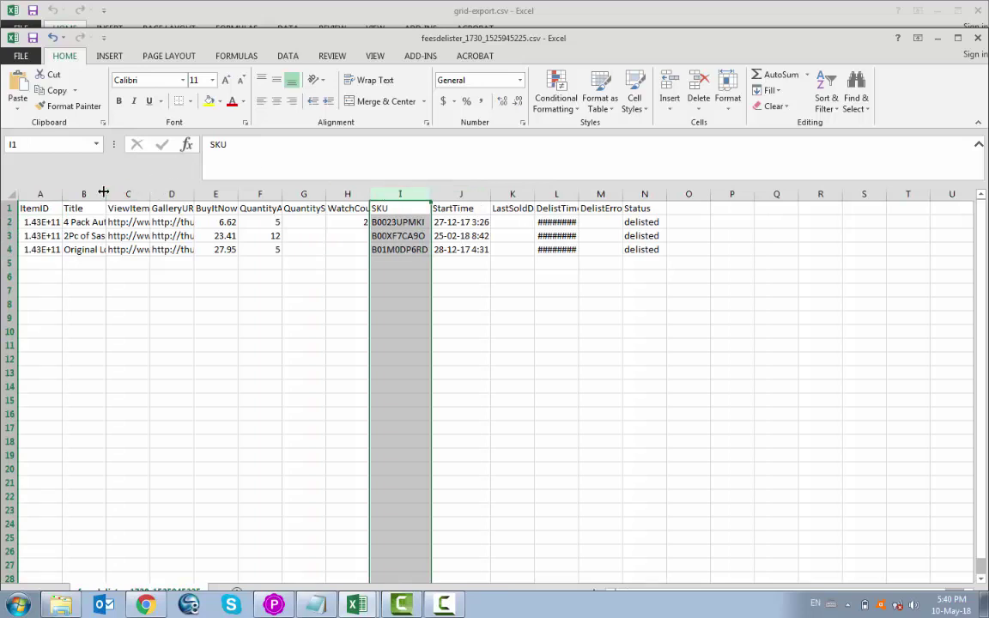
Step: Copy the SKU values of the three delisted items from cells I2 to I4
drag(86, 194, 335, 194)
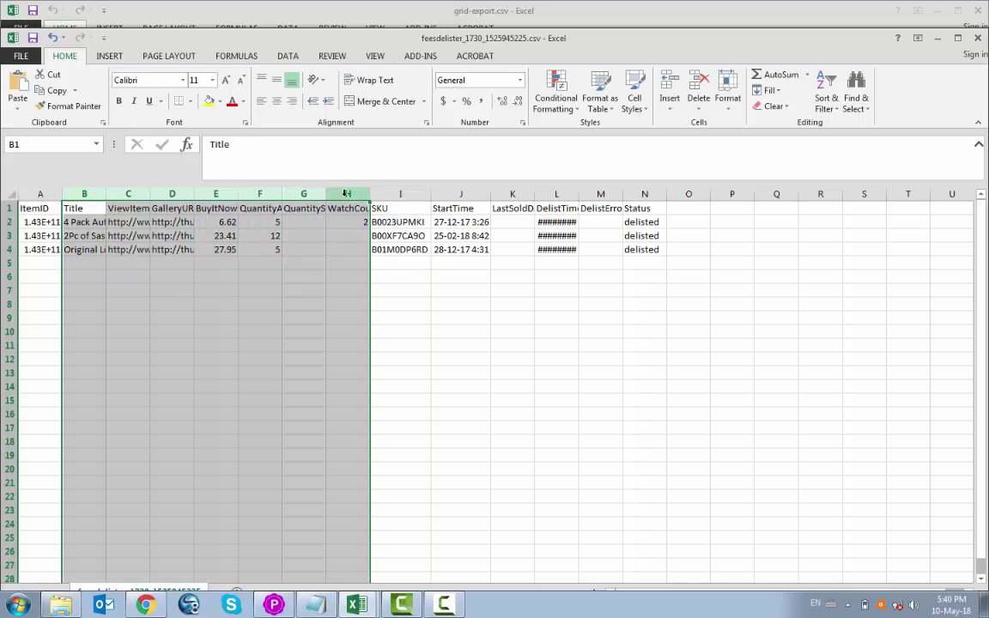
click(395, 221)
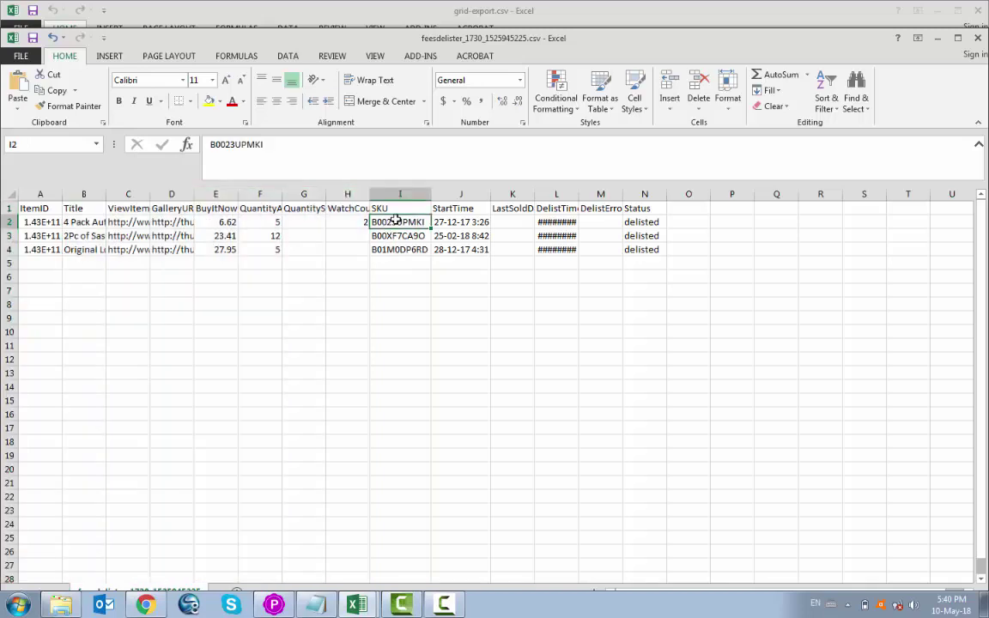
key(ctrl+shift+Down)
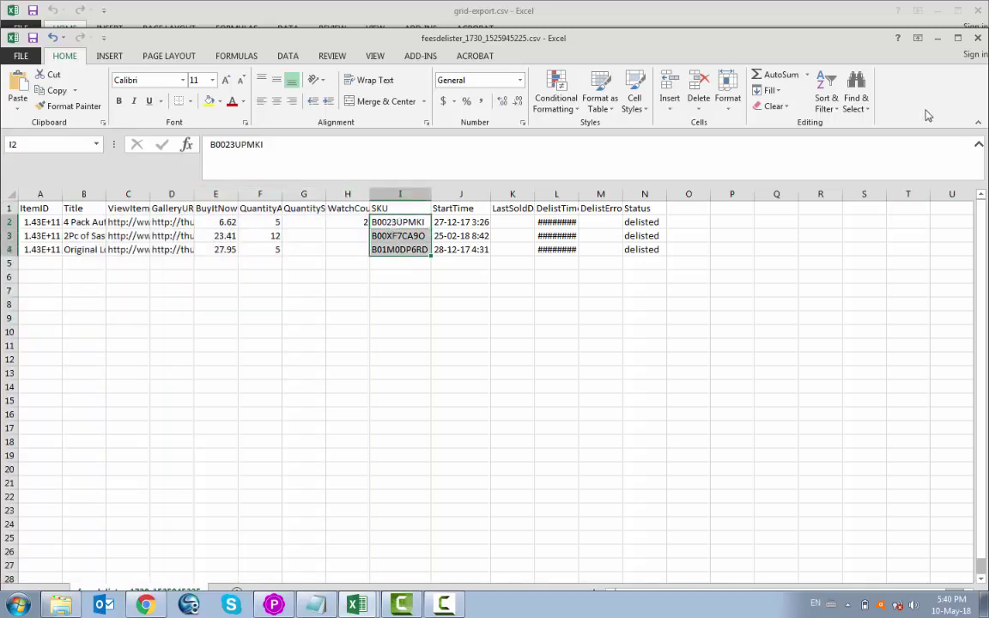
drag(633, 220, 634, 244)
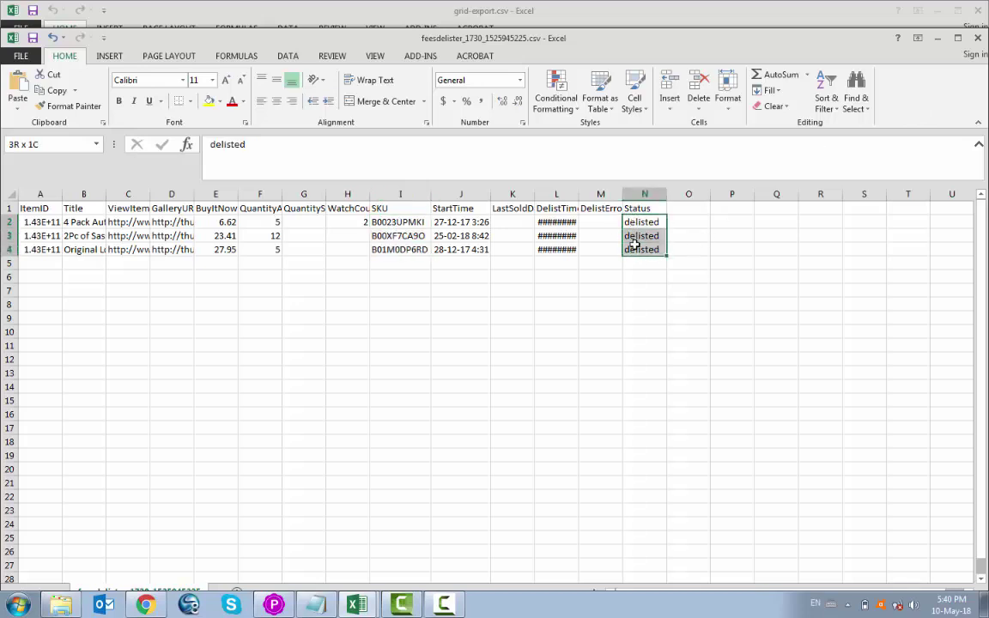
click(413, 221)
drag(405, 222, 404, 247)
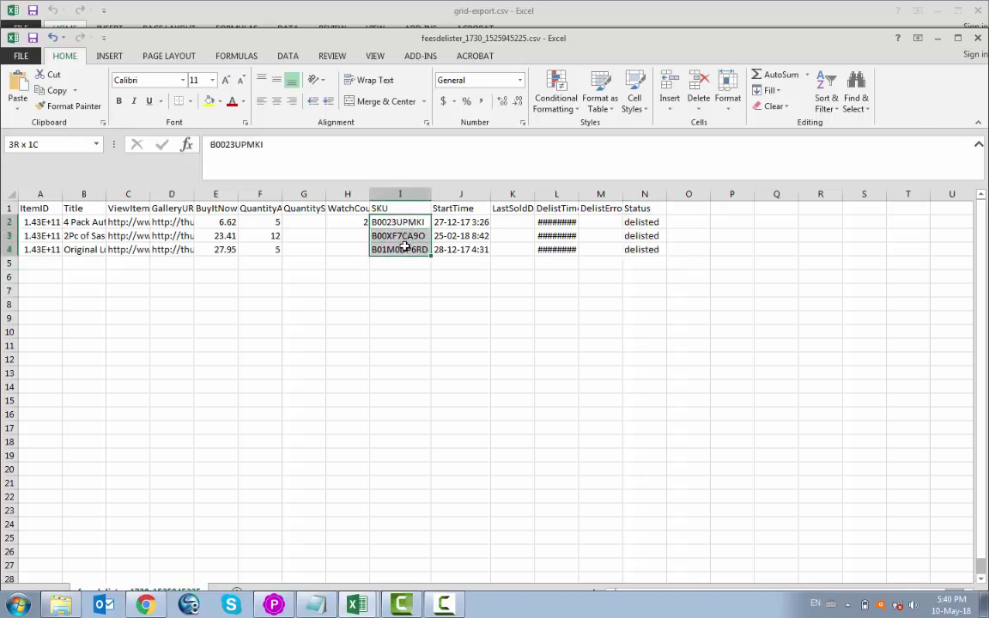
key(ctrl+c)
Step: Switch to SKU Grid in the browser and export its items as a CSV file
click(940, 39)
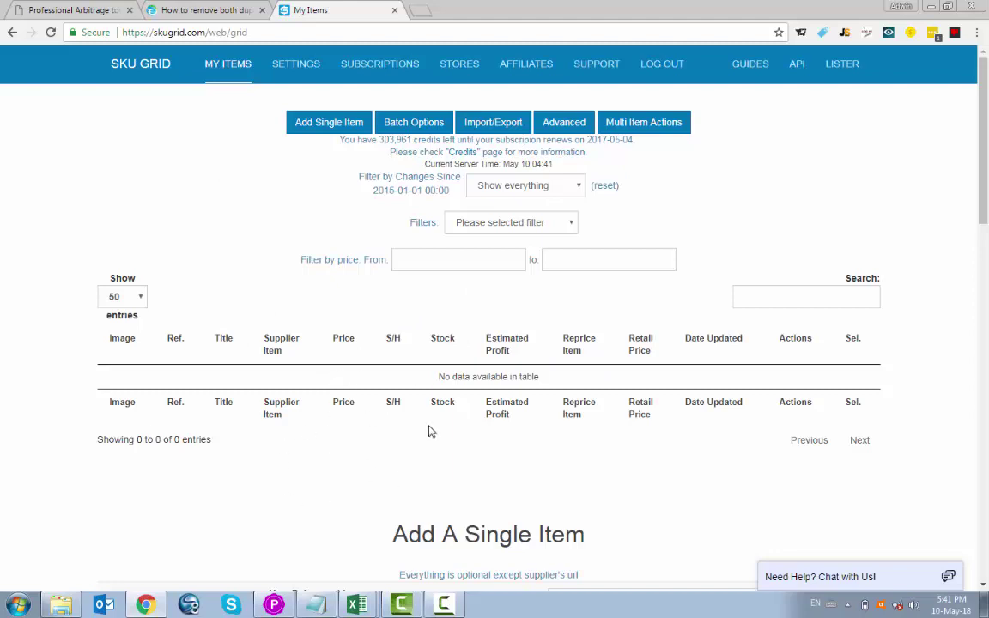
click(411, 124)
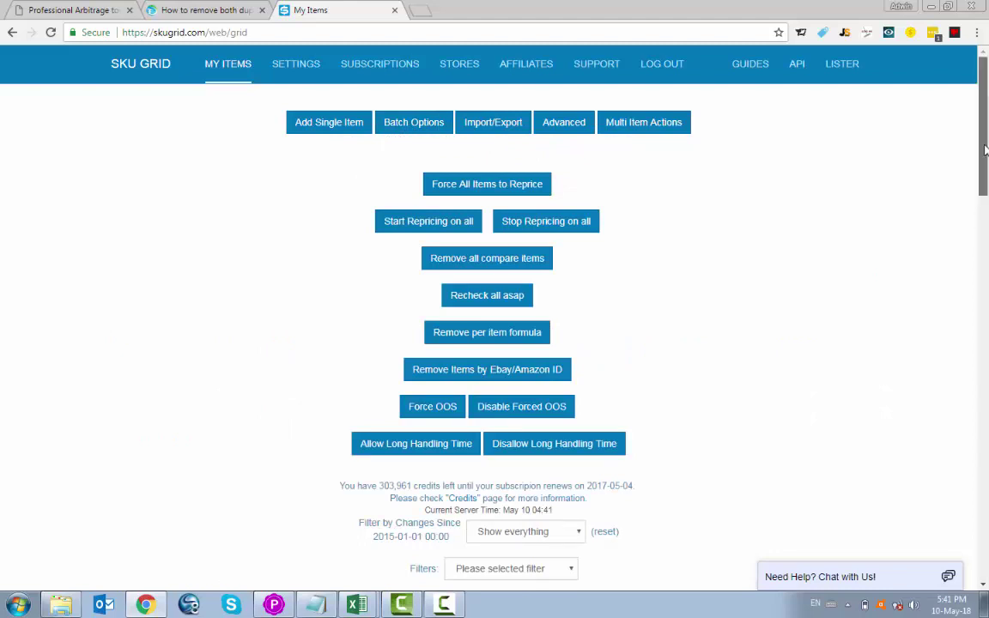
mouse_move(985, 150)
mouse_down()
mouse_move(985, 167)
mouse_move(985, 157)
mouse_up()
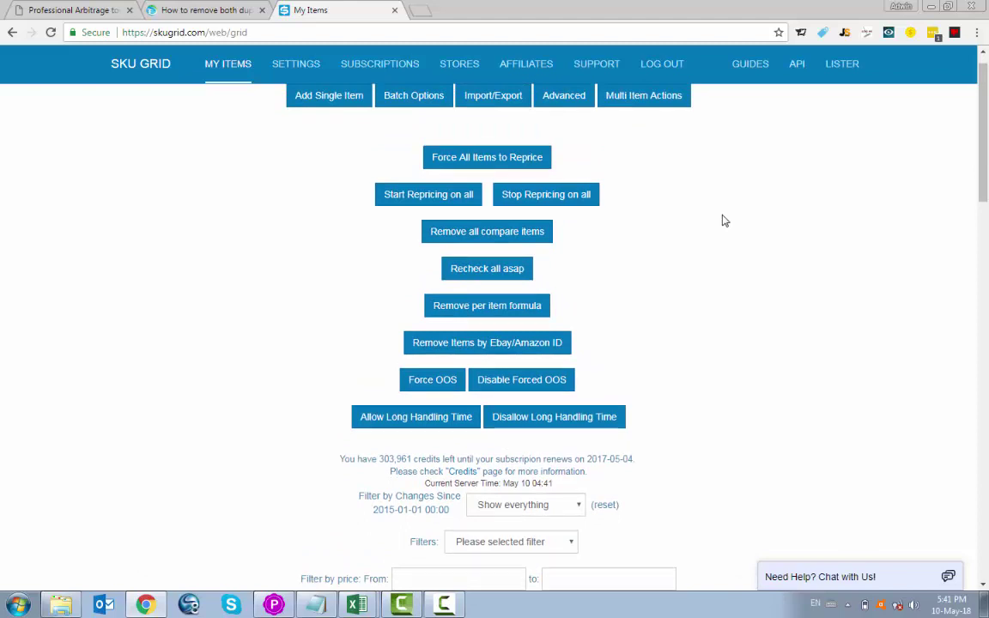
click(486, 96)
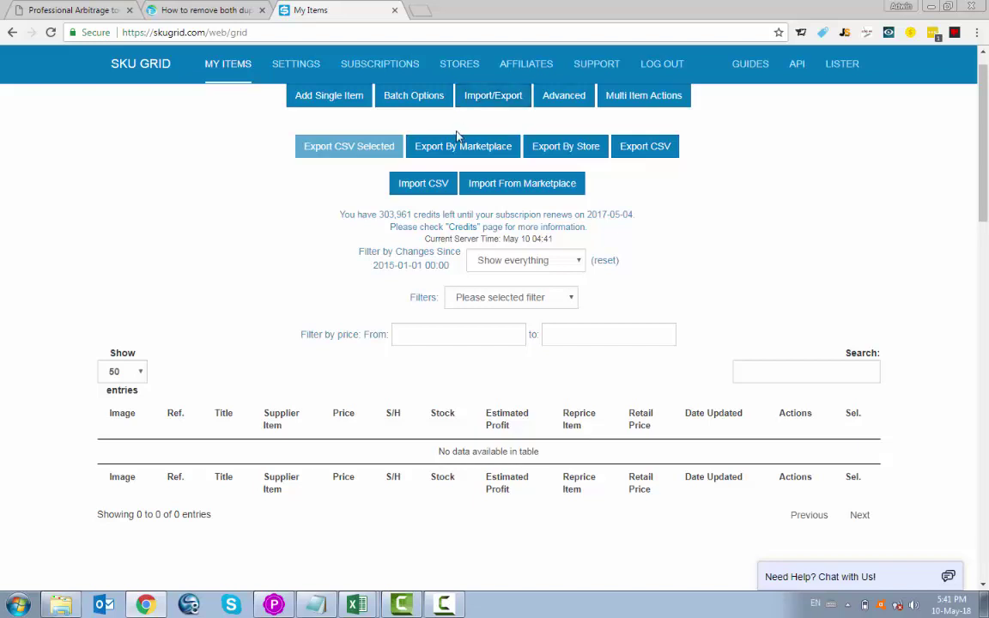
click(627, 154)
scroll(369, 521, up, 1)
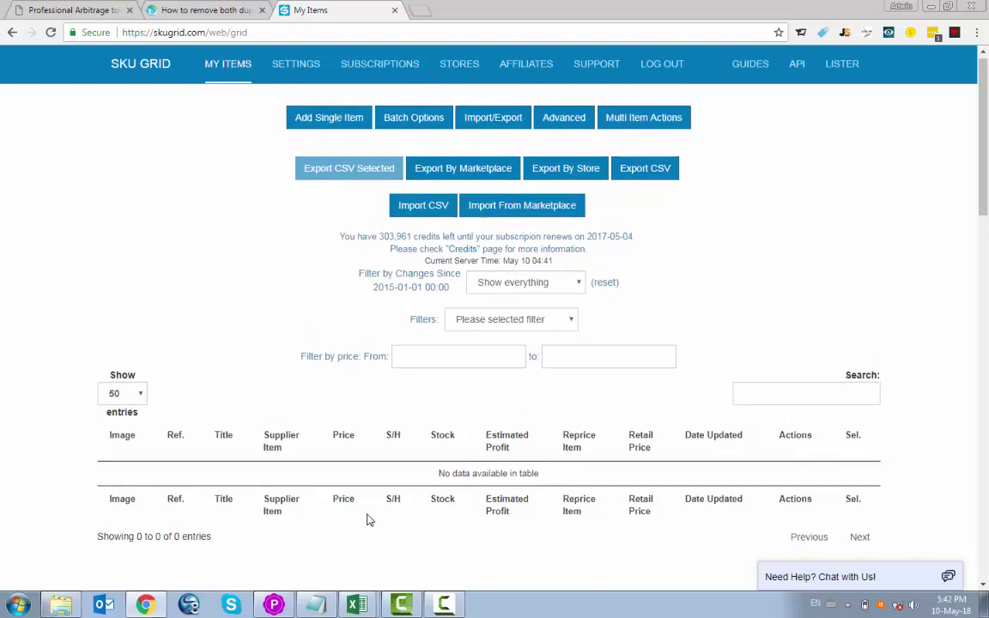
Step: Switch to the grid-export.csv workbook, widen the Source Id column and select its first empty cell, B502
click(357, 603)
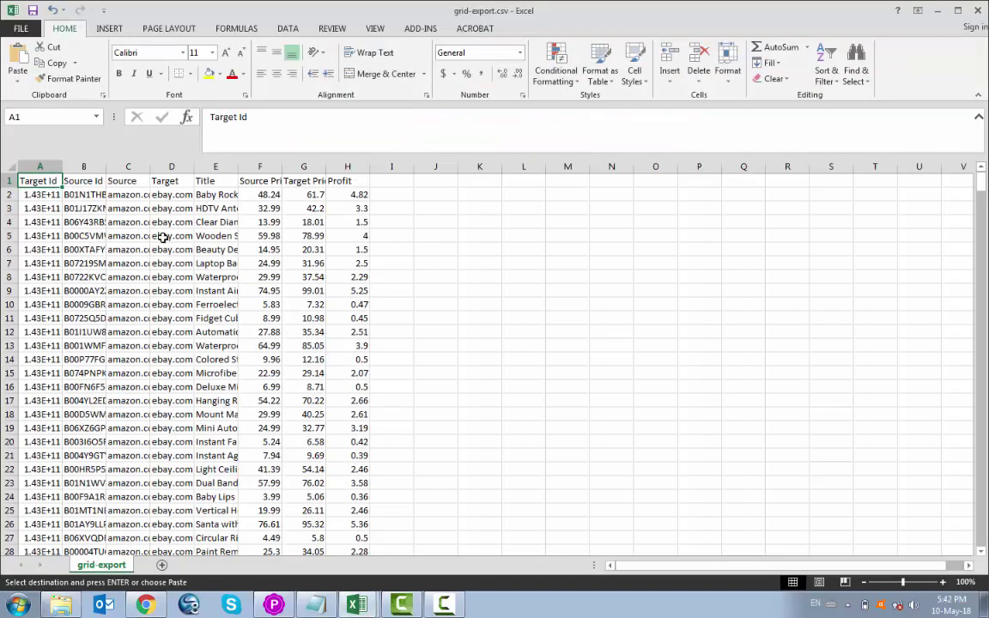
drag(105, 167, 122, 166)
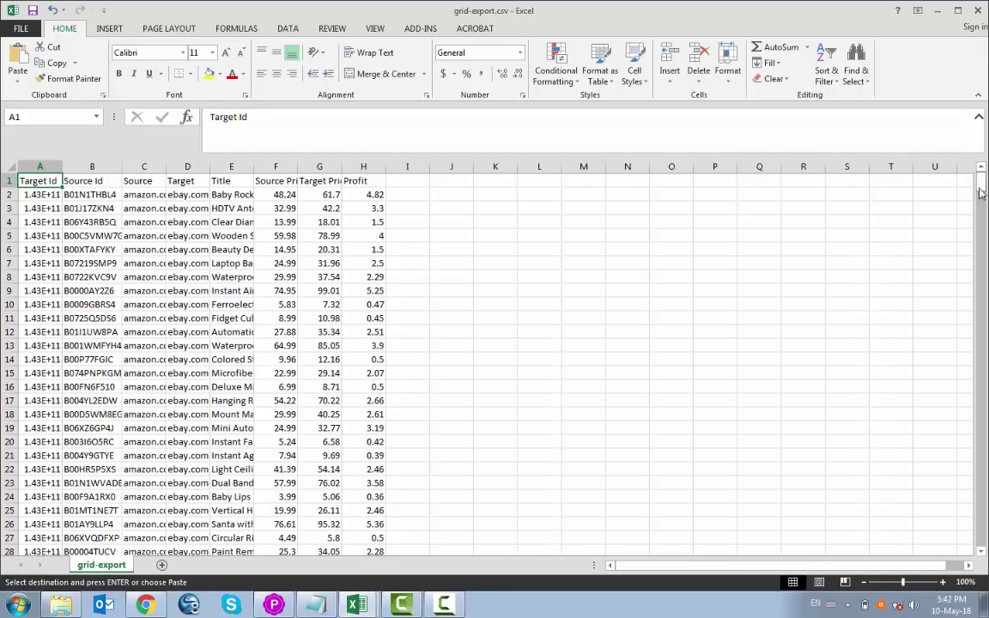
drag(981, 192, 980, 553)
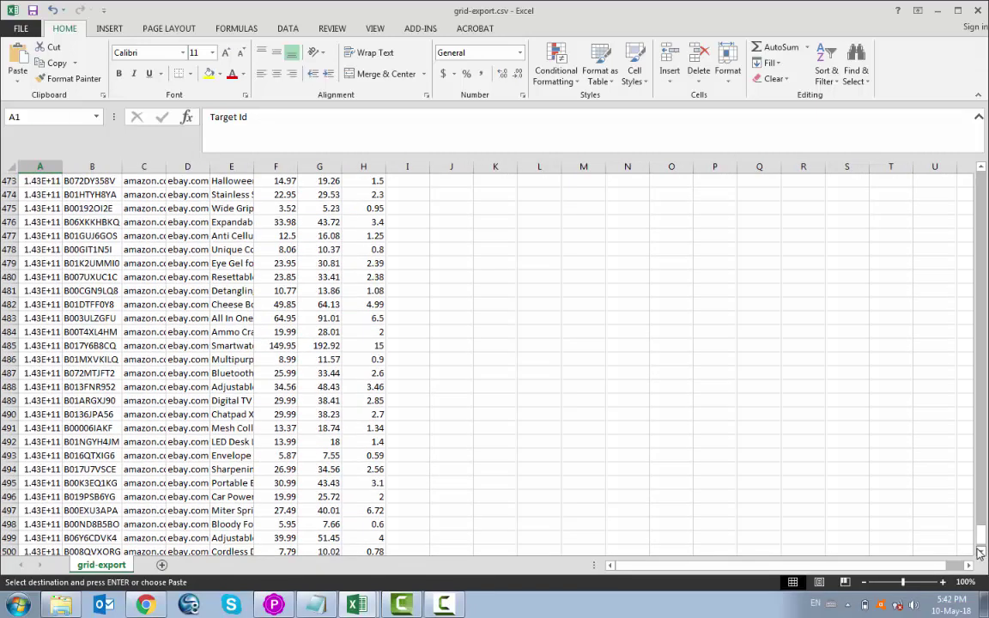
scroll(980, 553, down, 3)
click(91, 469)
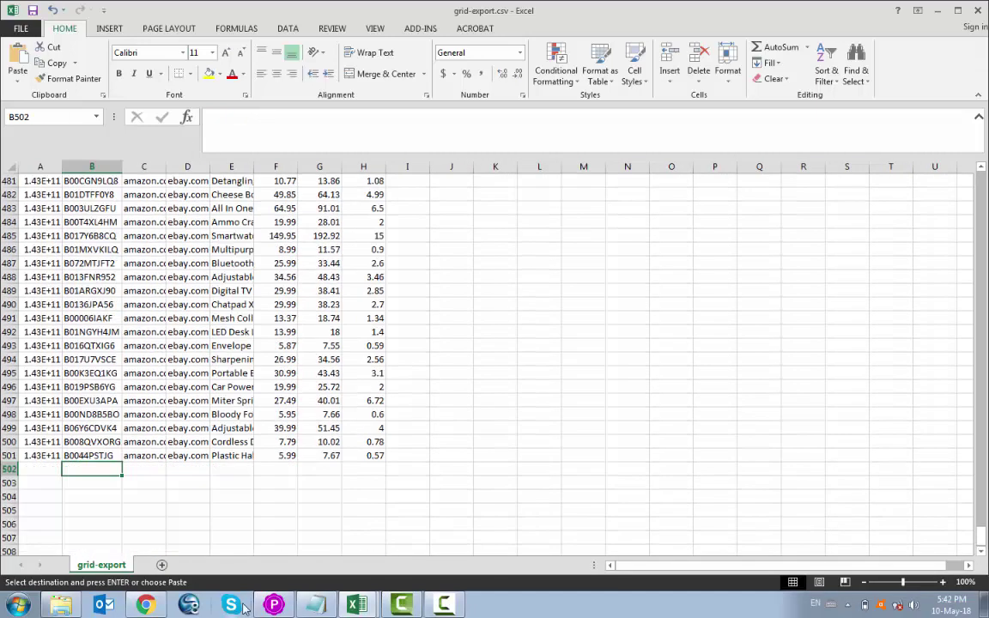
Step: Check the copied SKUs in the feesdelister workbook and paste them into grid-export.csv starting at cell B502
click(348, 602)
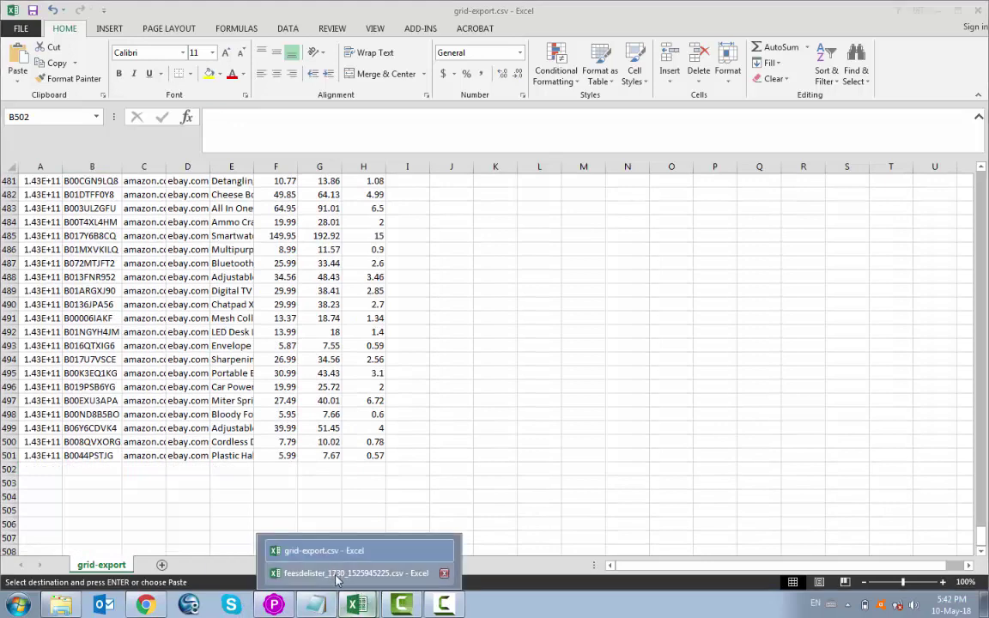
click(338, 573)
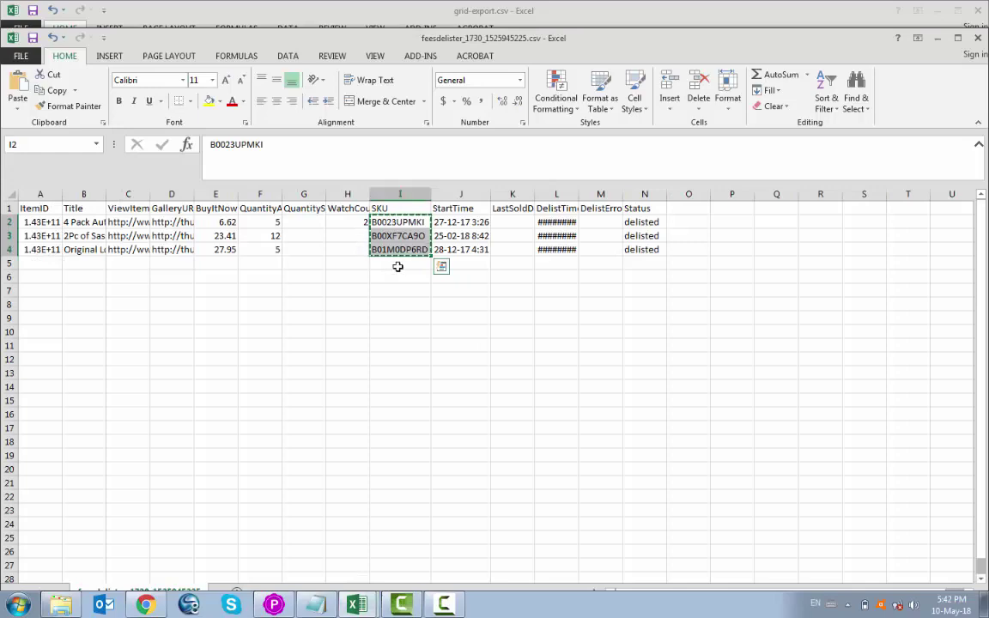
click(938, 38)
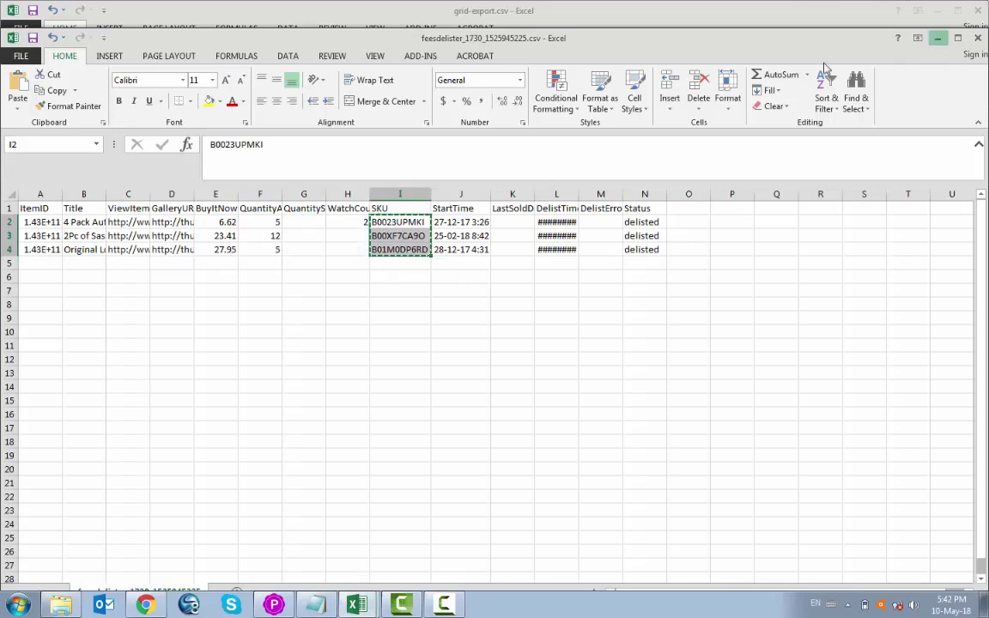
key(ctrl+v)
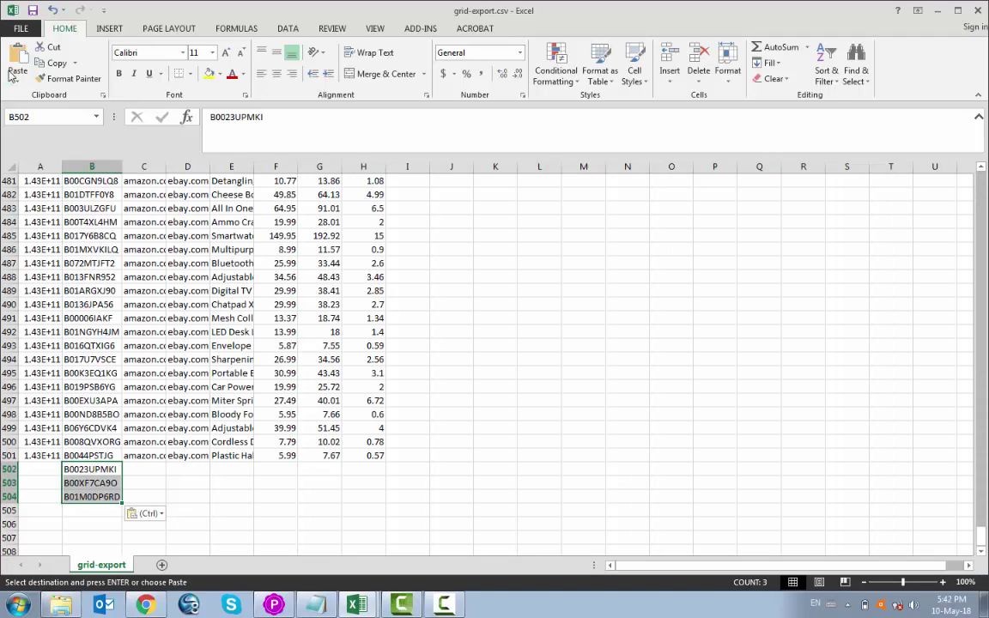
Step: Save the combined workbook to the Desktop as backup in CSV (Comma delimited) format, keeping that format
click(20, 28)
click(17, 168)
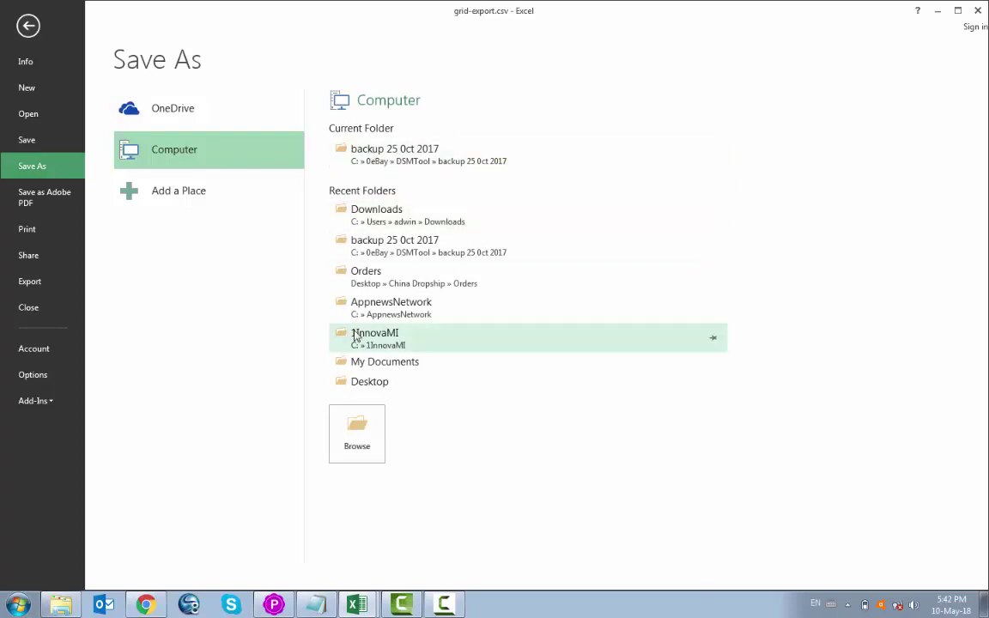
click(352, 382)
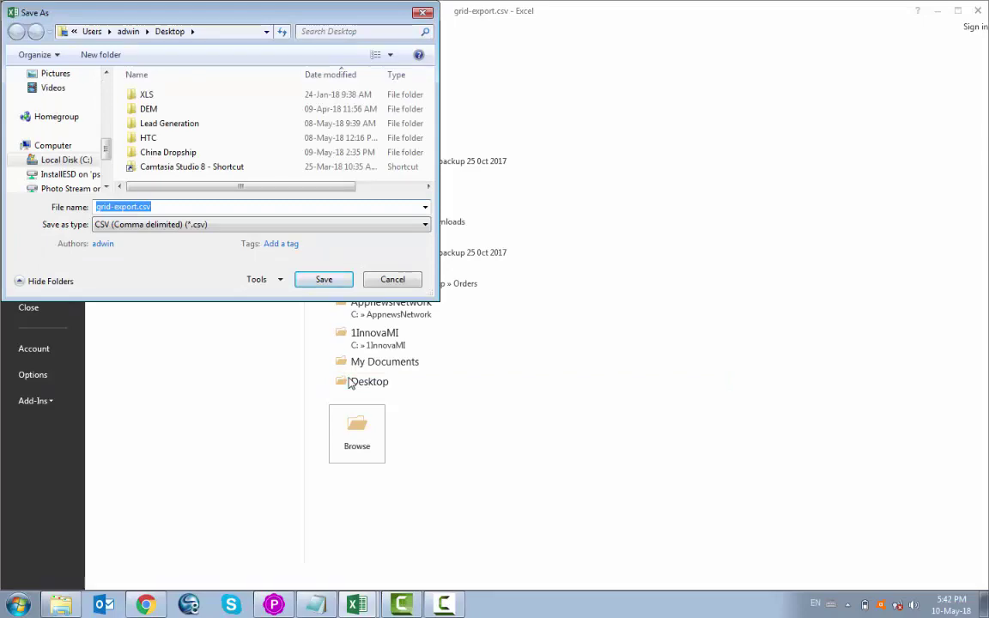
text(backup)
key(Return)
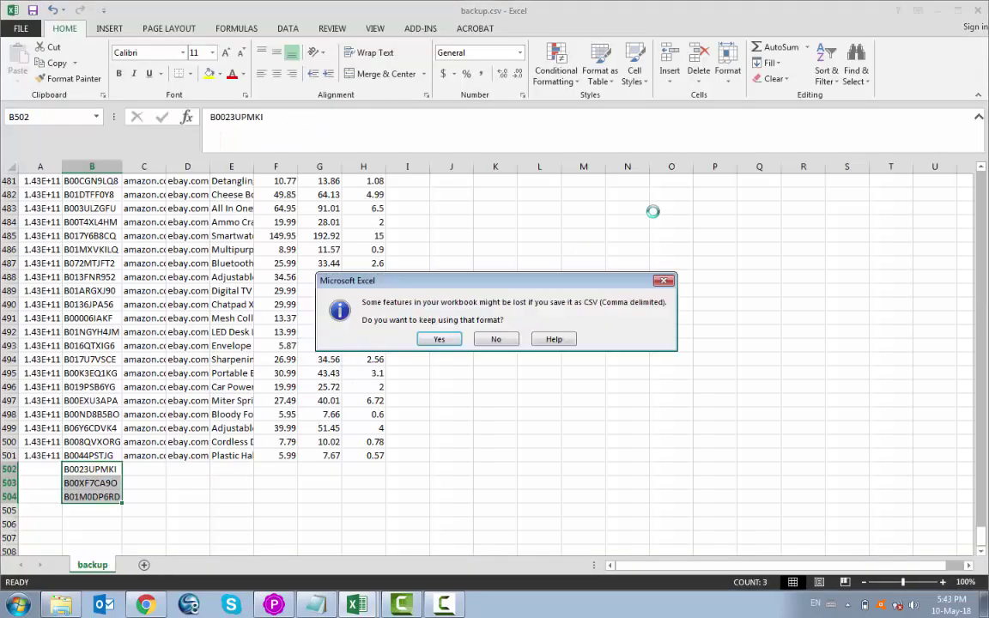
click(439, 339)
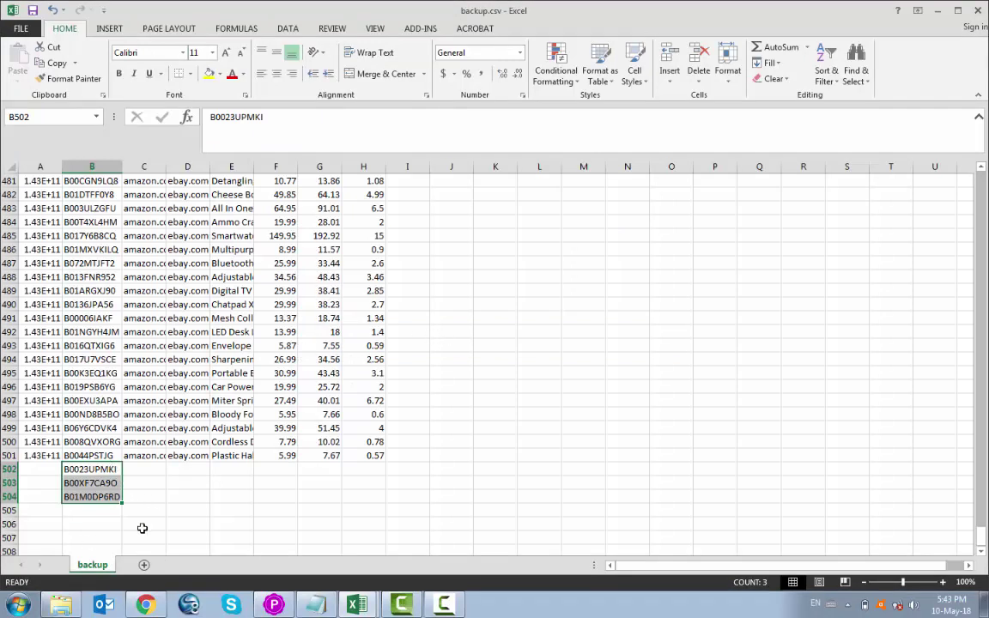
Step: Highlight the three pasted SKUs in cells B502 to B504 with yellow fill
click(136, 495)
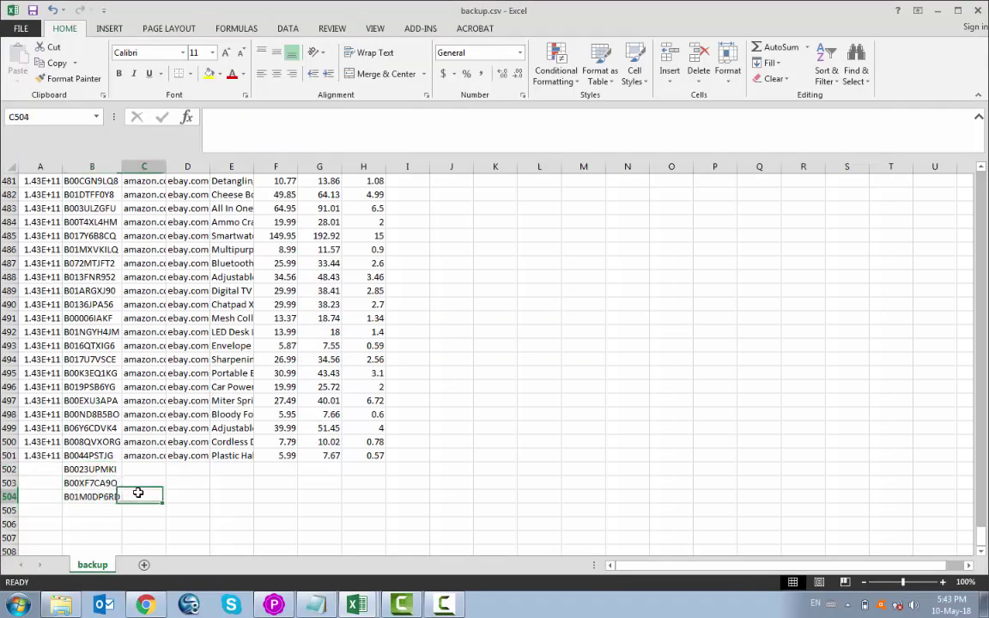
click(99, 466)
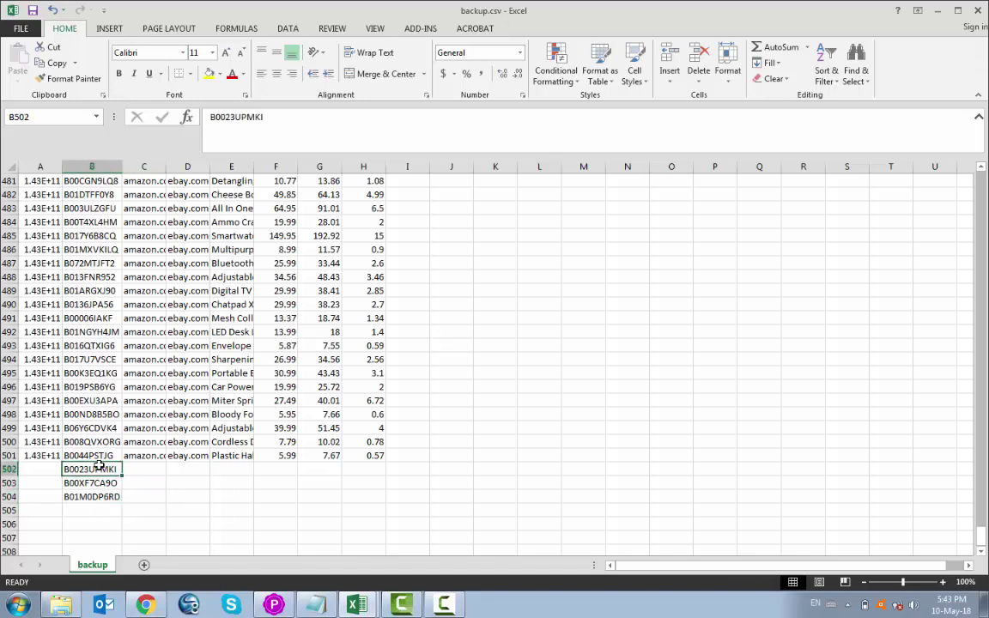
mouse_move(100, 466)
mouse_down()
mouse_move(80, 456)
mouse_move(84, 468)
mouse_up()
drag(106, 471, 94, 483)
click(208, 73)
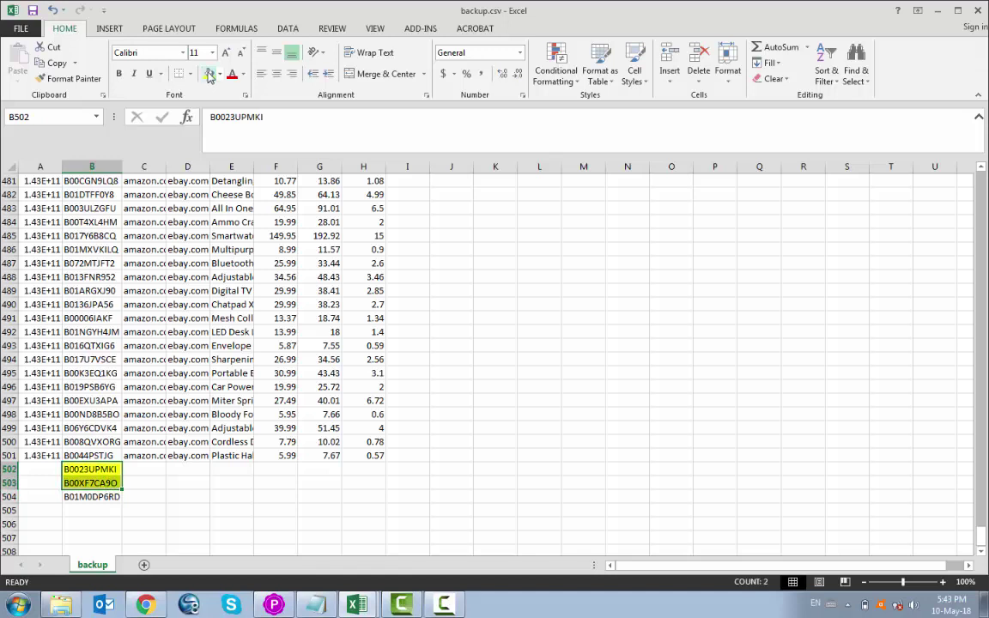
click(91, 496)
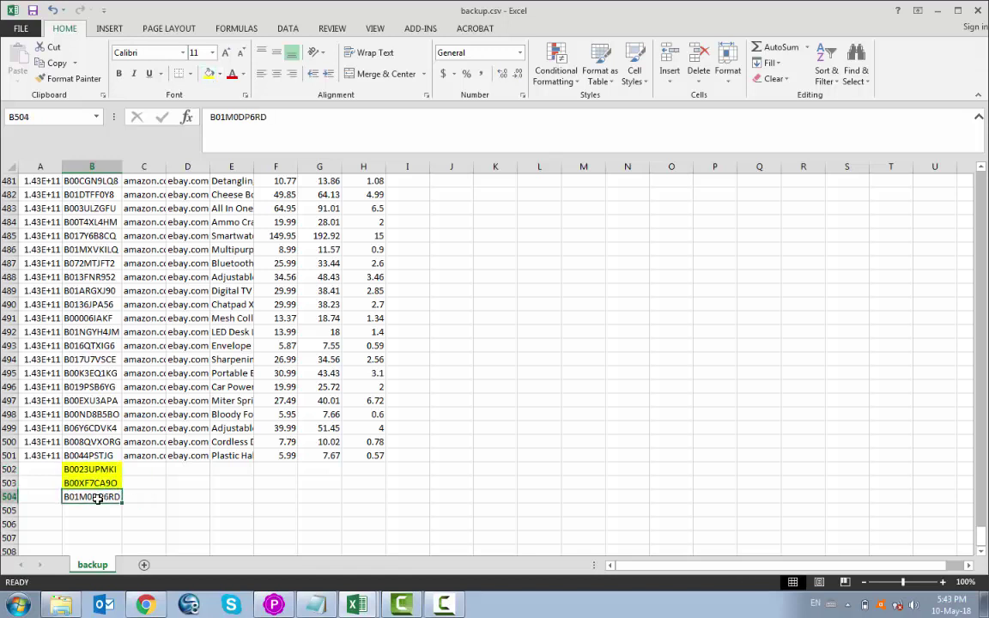
click(207, 74)
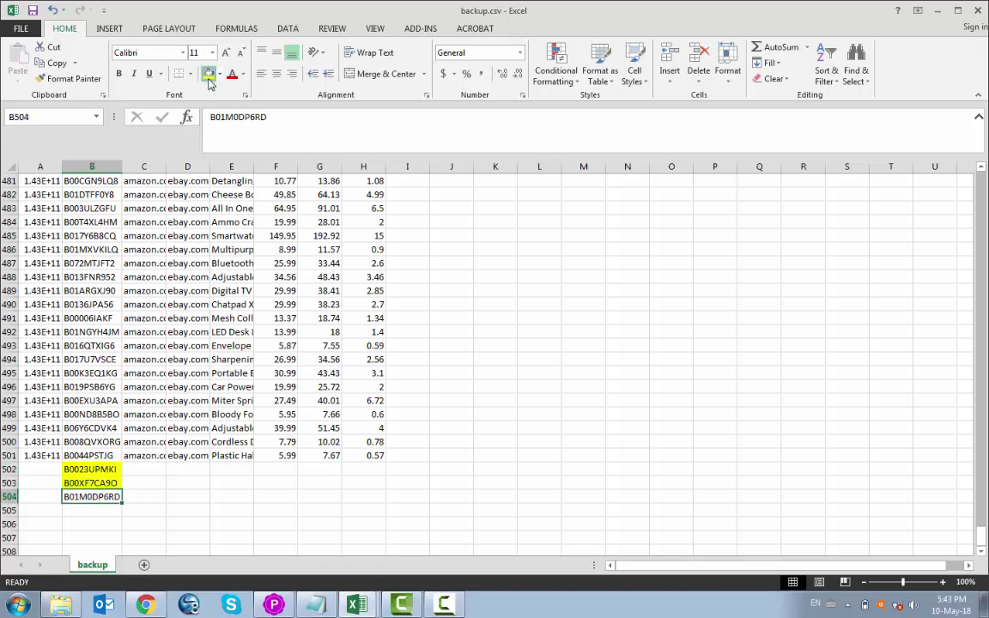
click(183, 521)
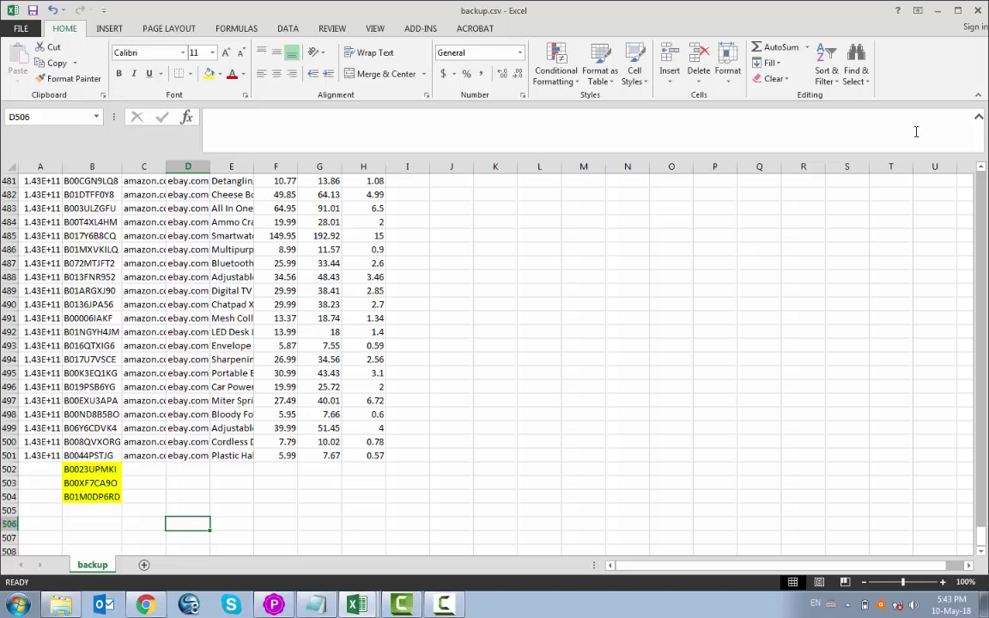
Step: Switch to the ExtendOffice article in the browser and read how to remove both duplicate rows in Excel
click(943, 14)
click(213, 10)
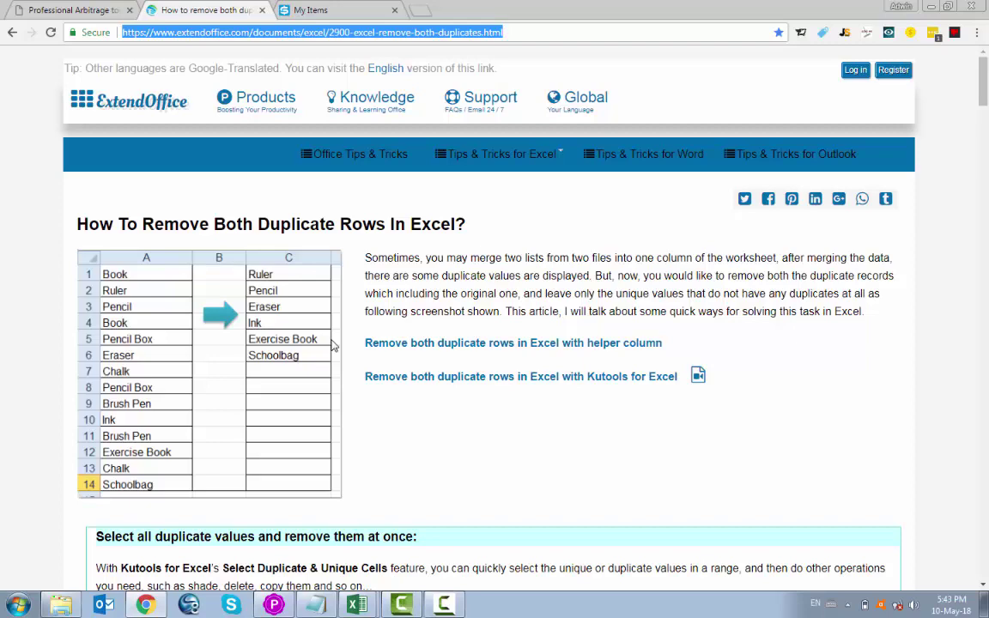
drag(983, 90, 983, 103)
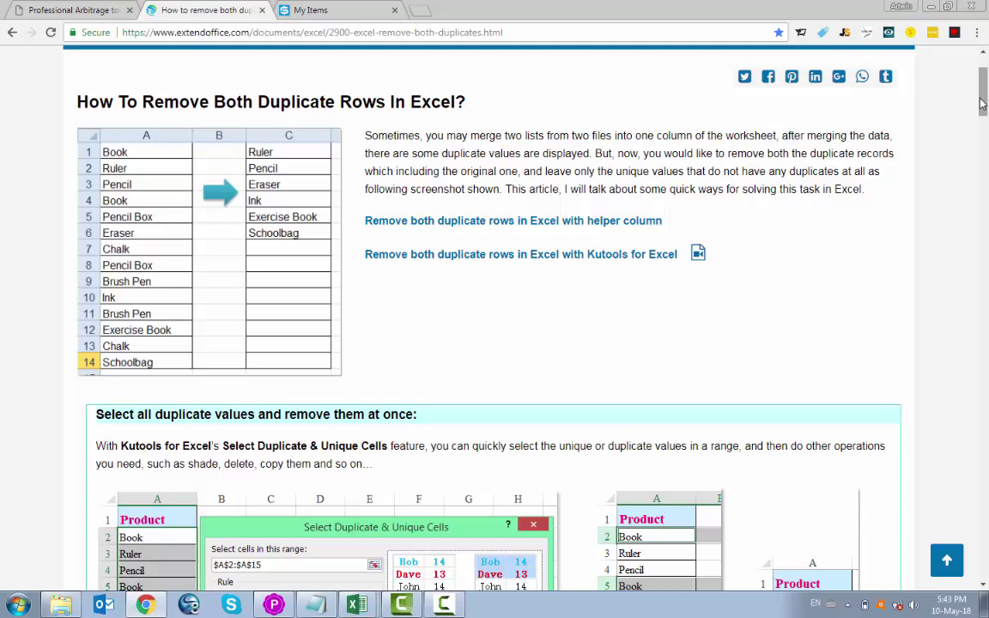
drag(983, 103, 983, 125)
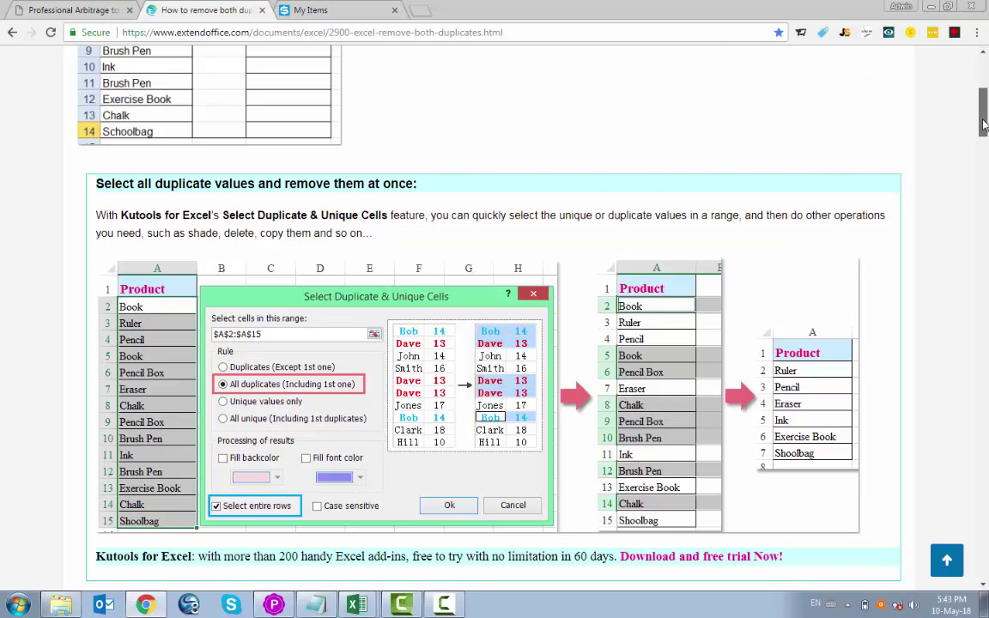
drag(983, 125, 894, 322)
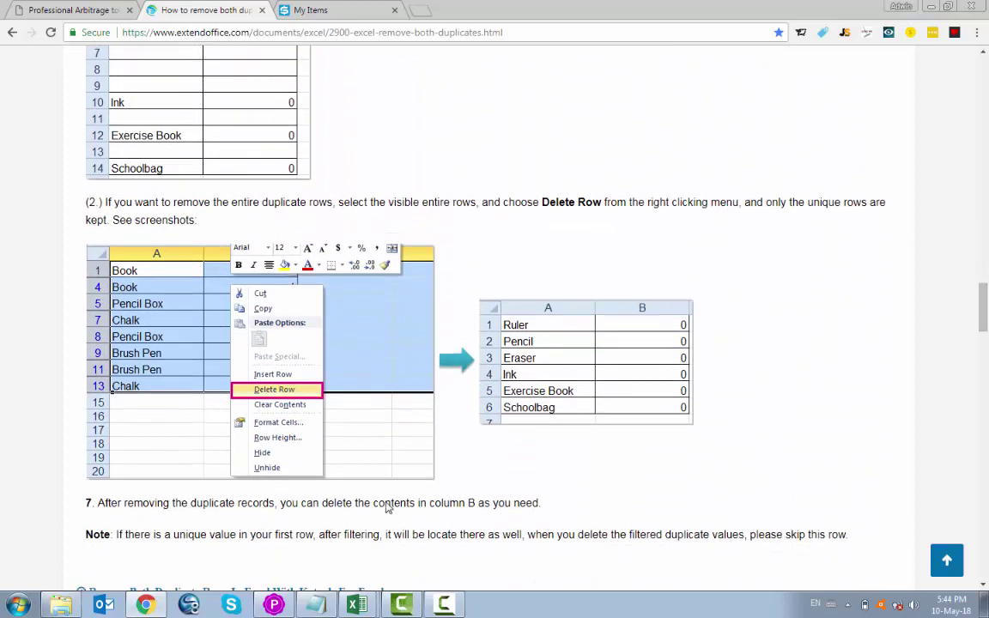
click(317, 605)
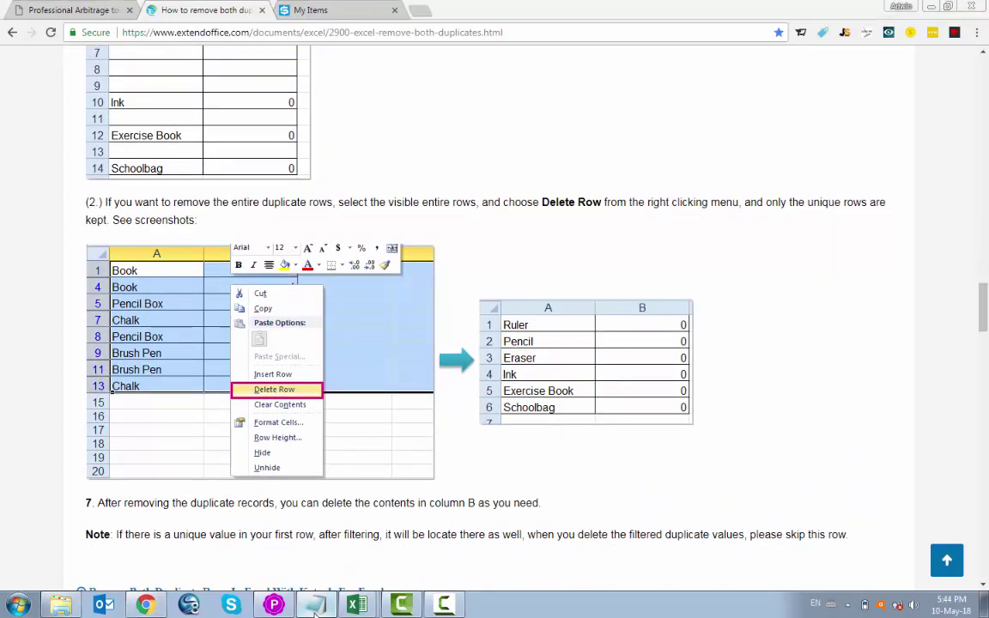
drag(543, 449, 357, 453)
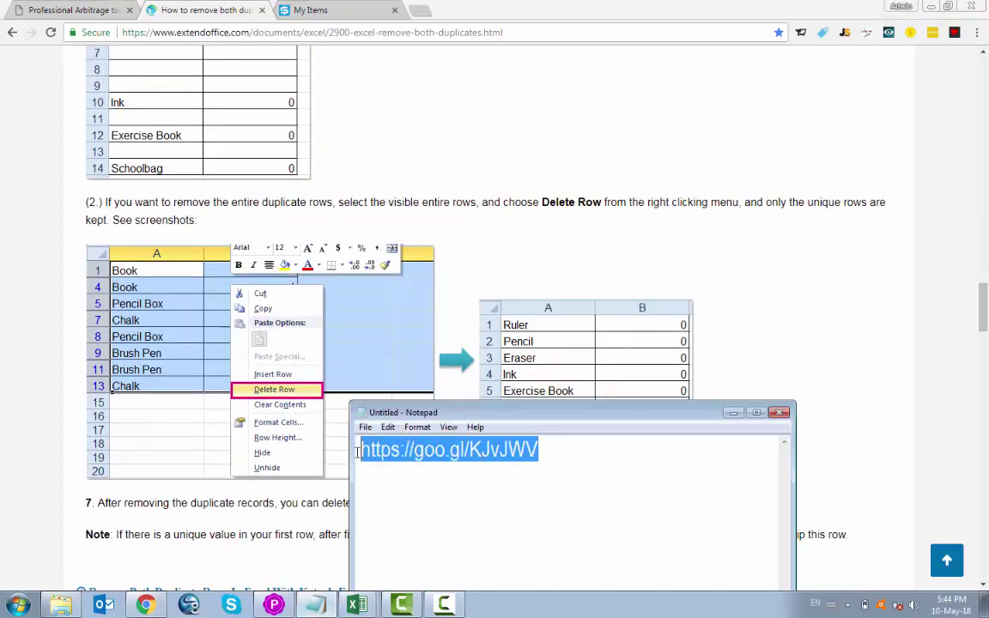
click(581, 451)
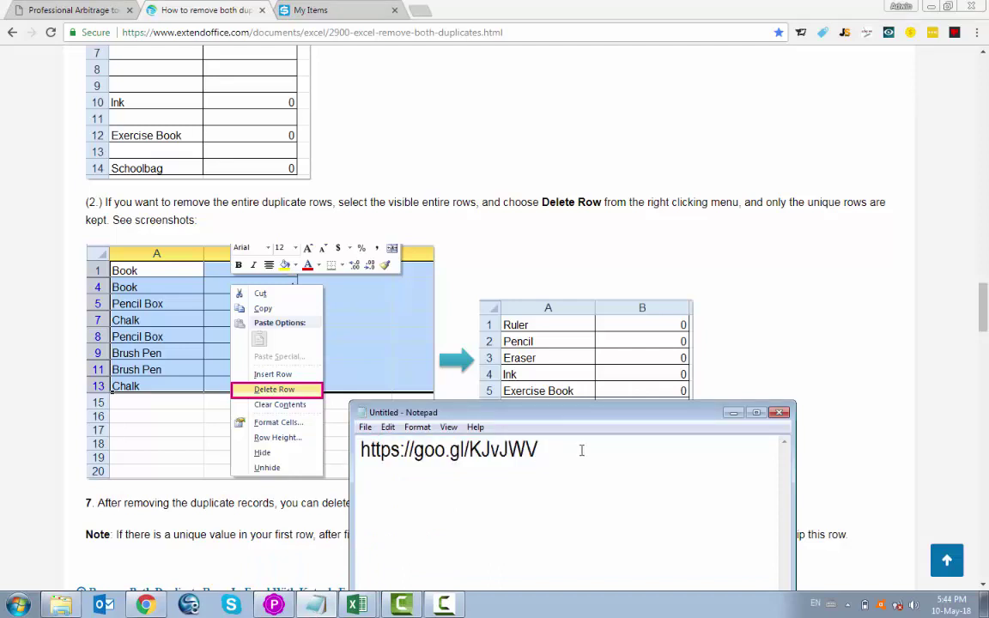
click(734, 413)
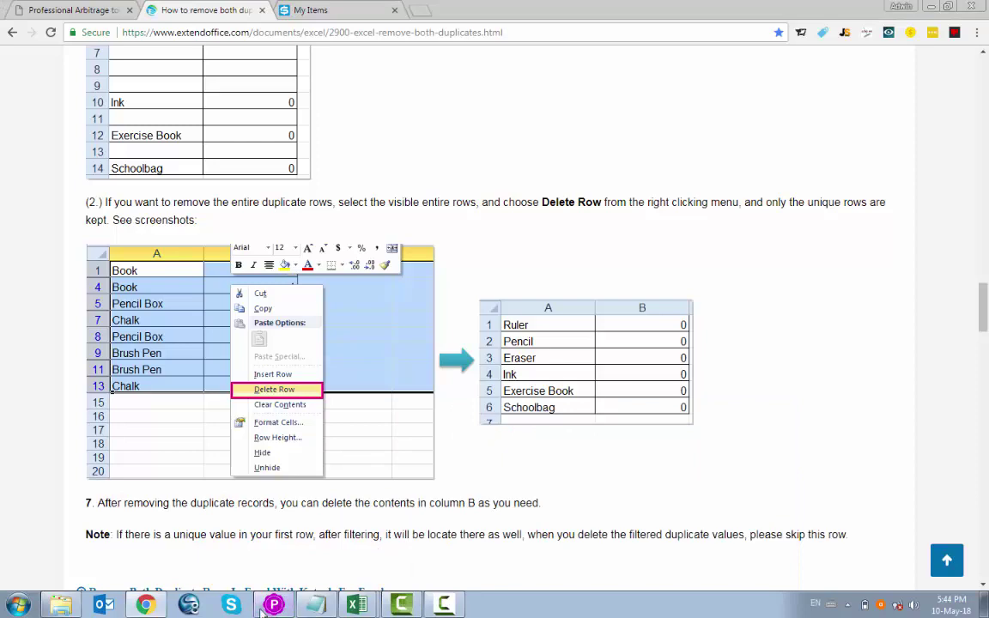
click(133, 608)
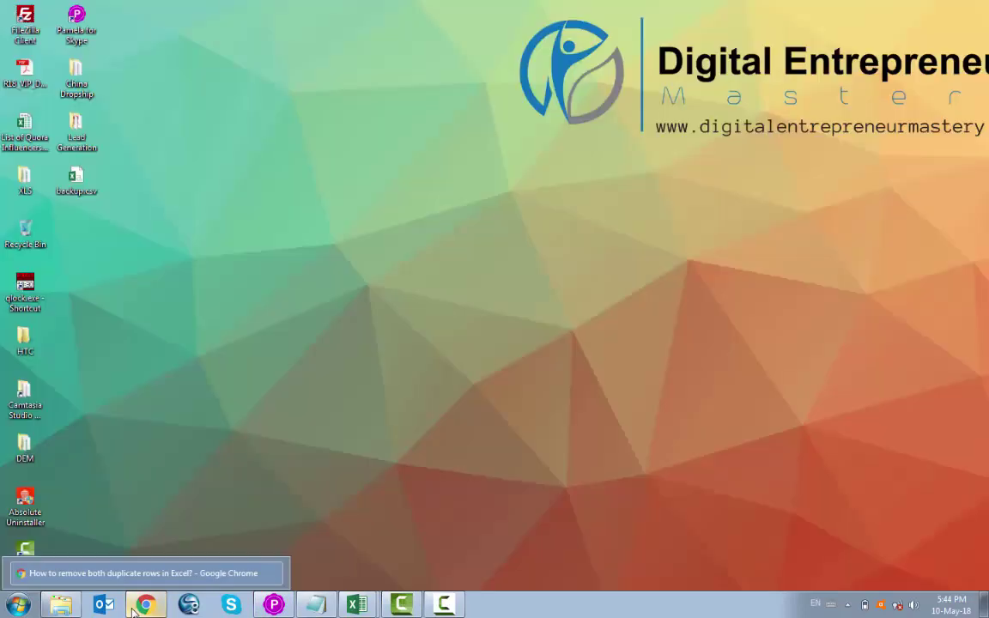
click(134, 608)
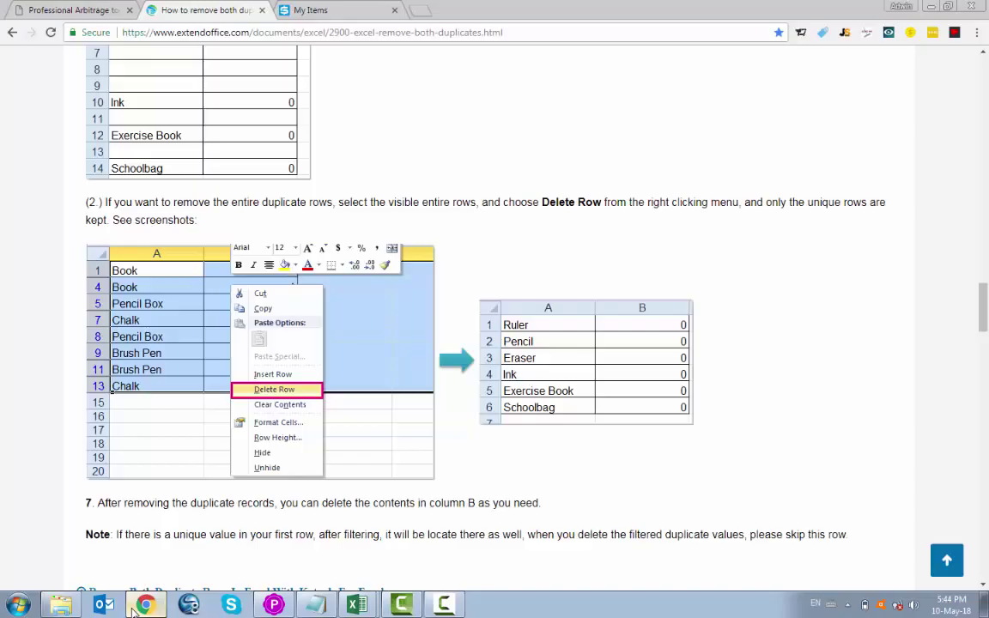
Step: Examine SKU Grid's batch, import/export and advanced purge options for My Items
click(316, 12)
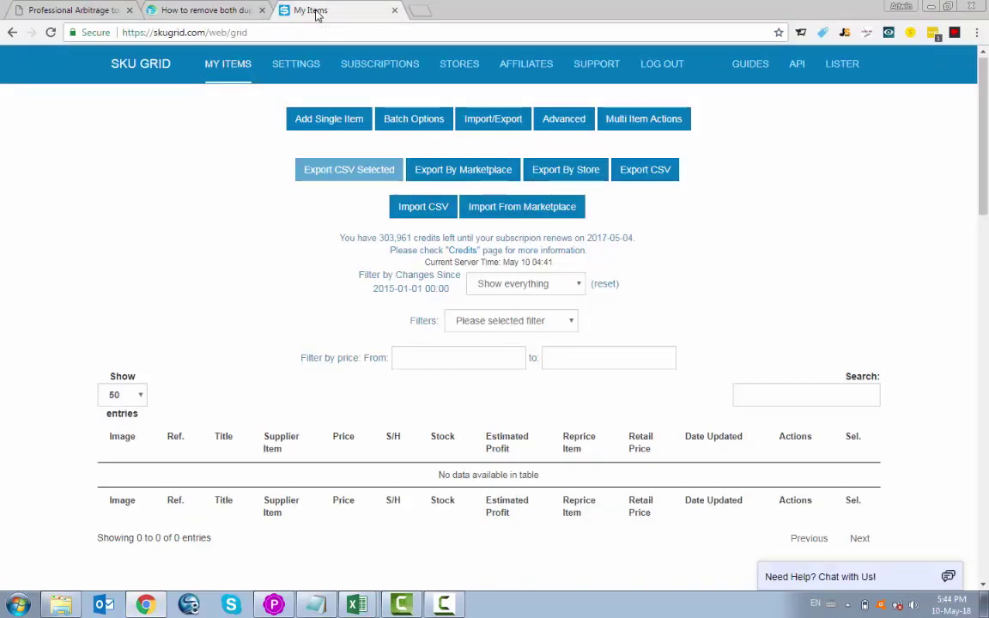
click(495, 121)
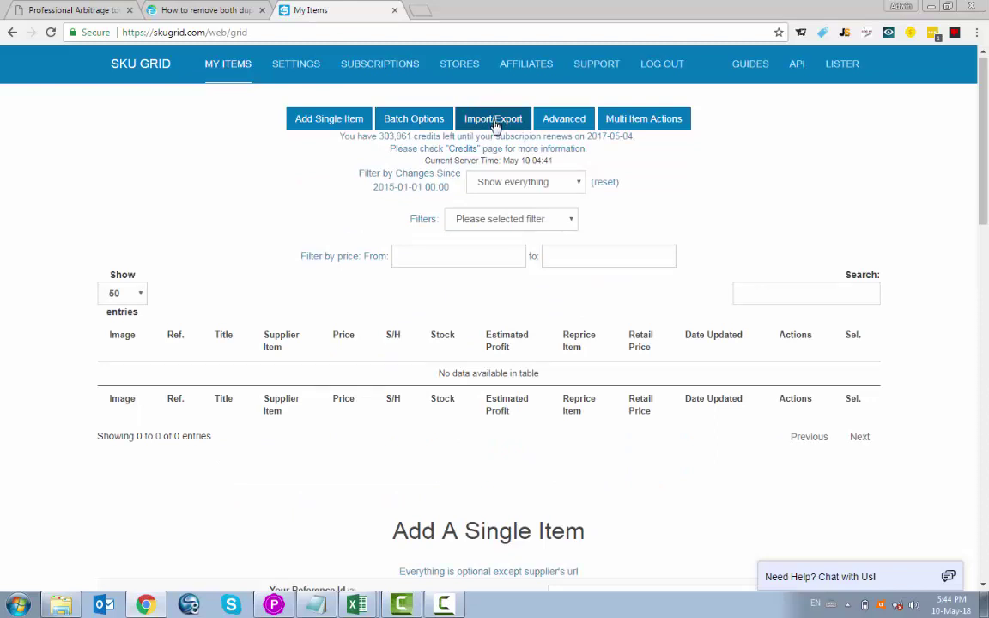
click(444, 125)
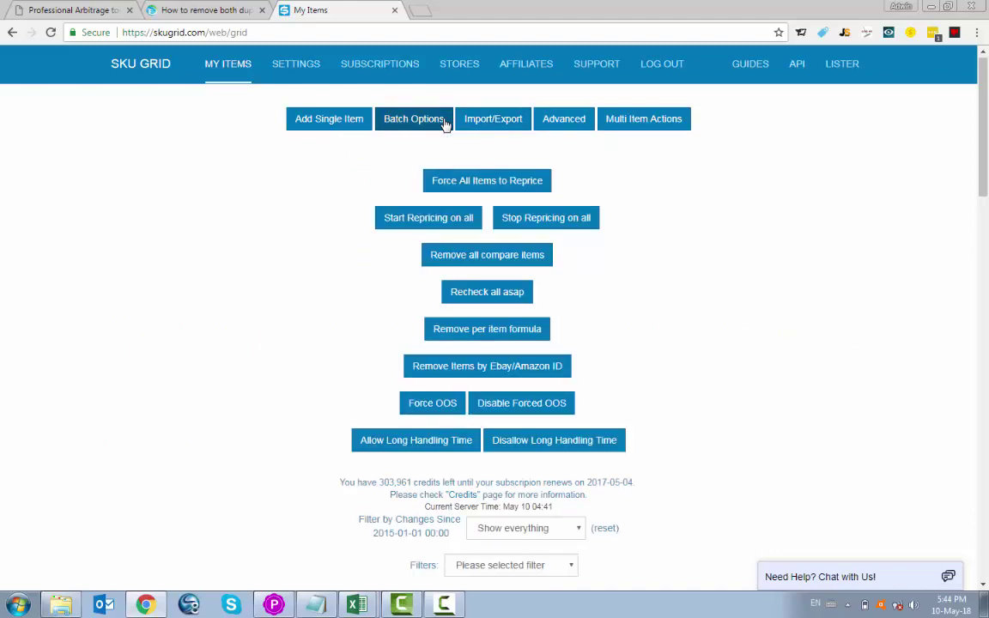
click(475, 121)
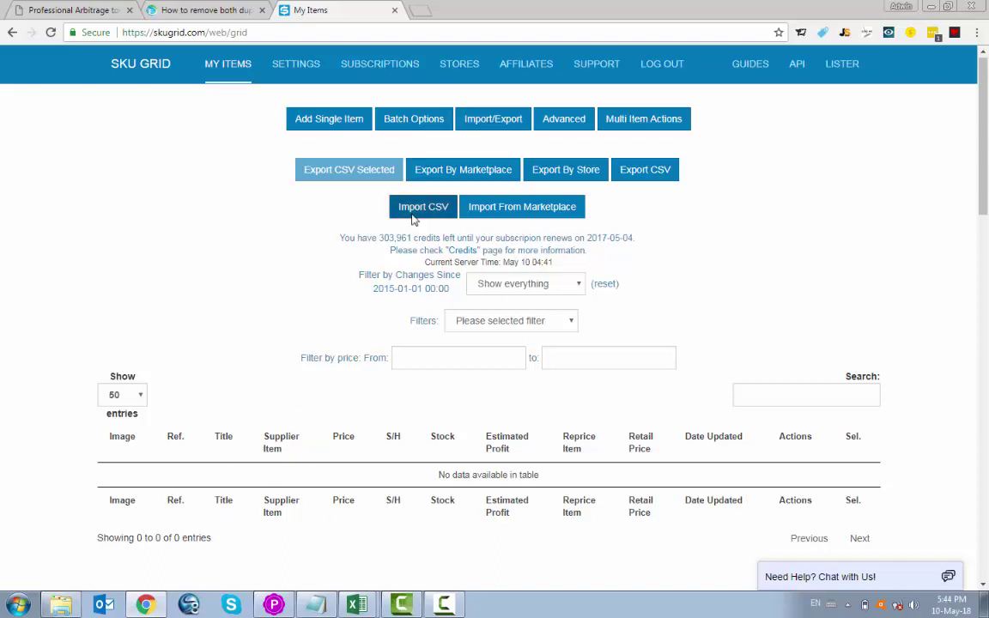
click(505, 121)
click(505, 121)
click(573, 126)
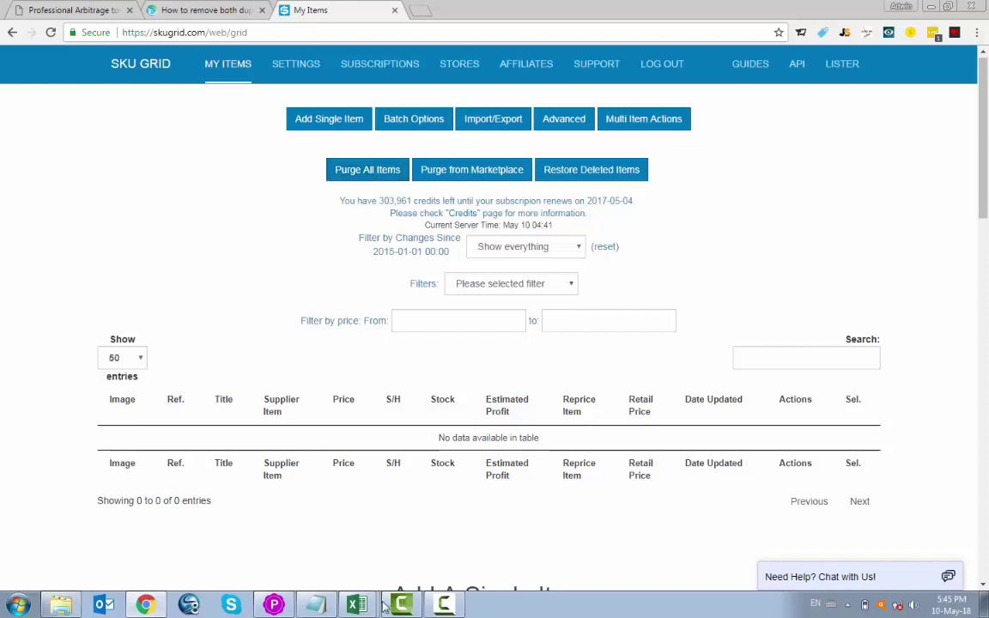
mouse_move(357, 605)
Step: Open the Fees Delister dashboard and display only the listings sold in last 29 days
click(73, 10)
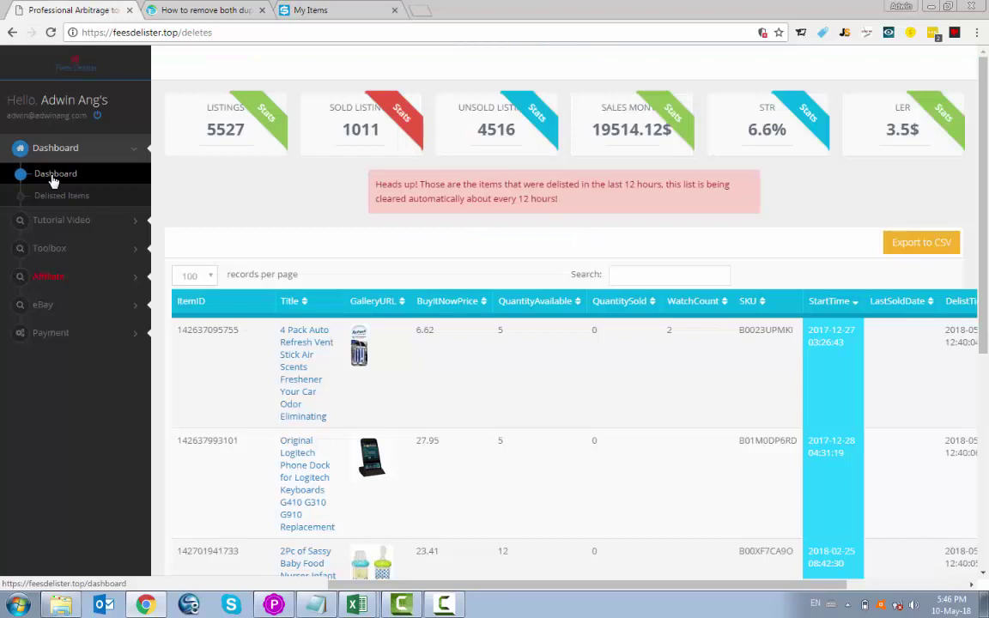
click(51, 177)
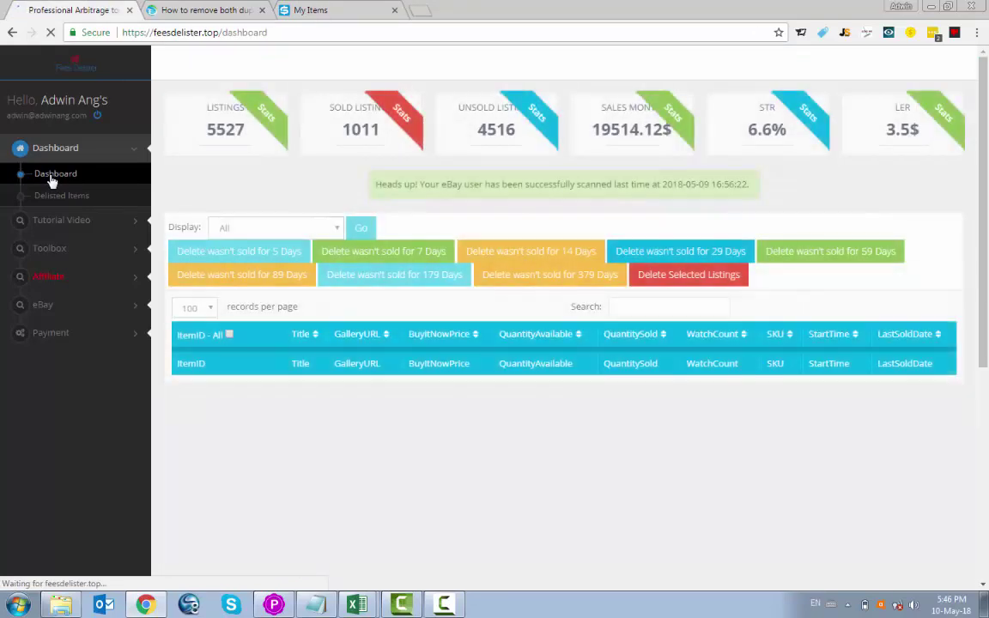
click(337, 227)
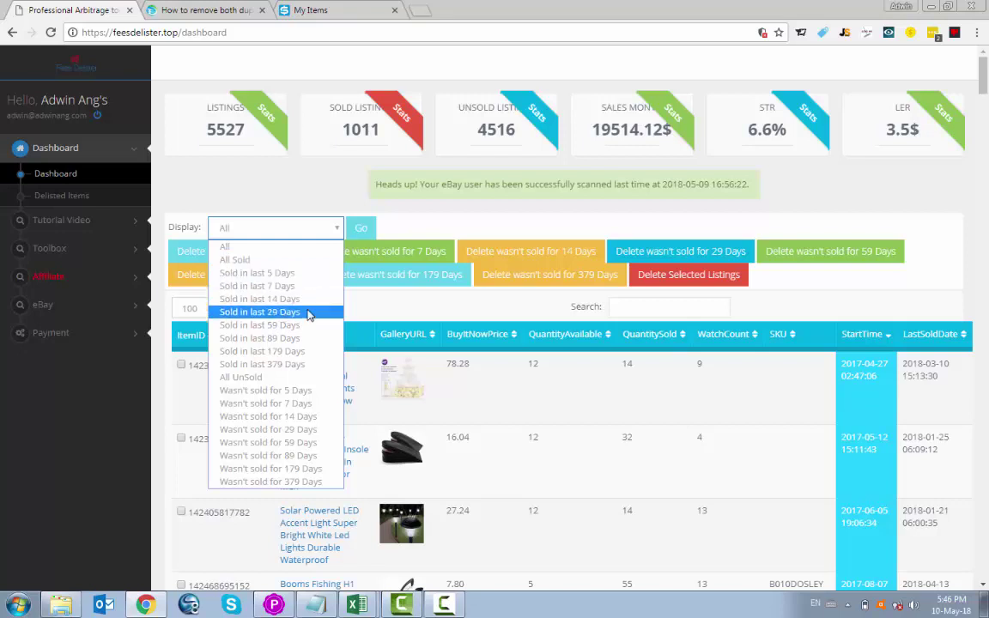
click(308, 311)
click(362, 229)
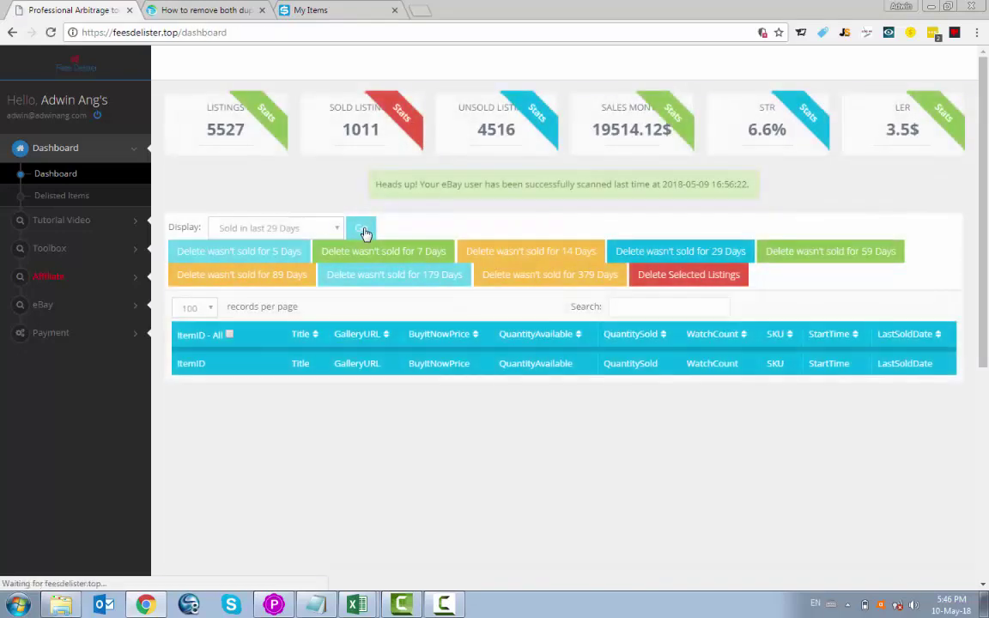